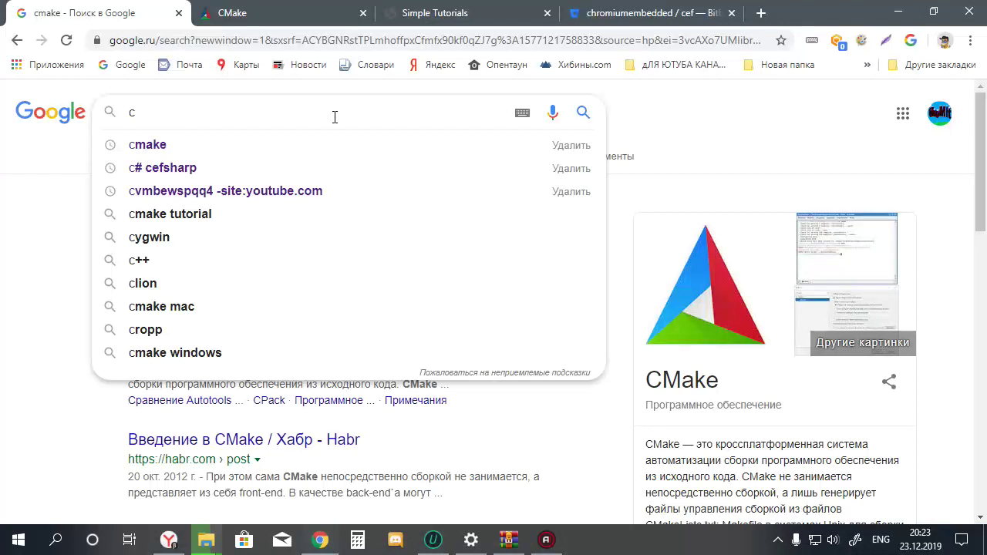
# Search Google for 'chromium embedded framework' and open the chromiumembedded / cef Bitbucket result.
pyautogui.write('hromium em')
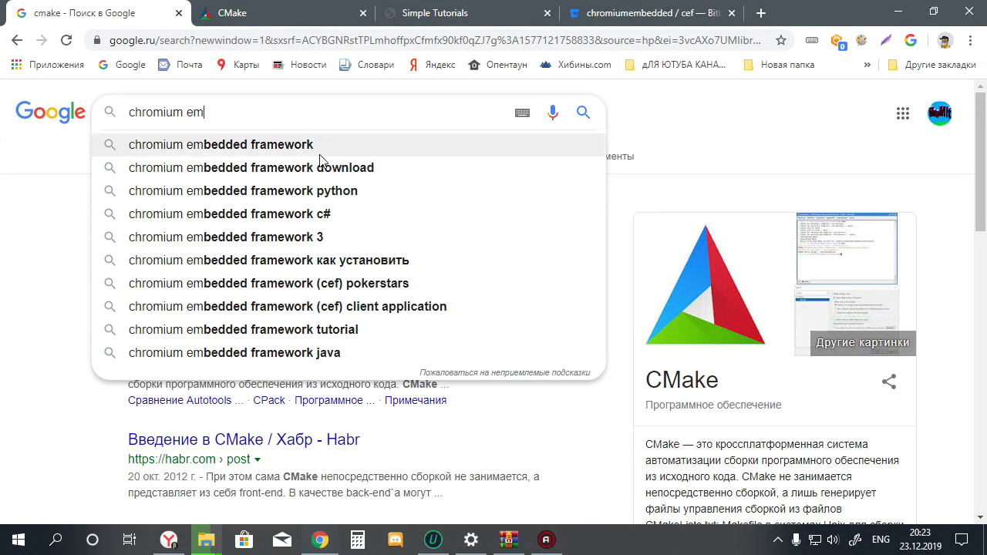
pyautogui.click(283, 145)
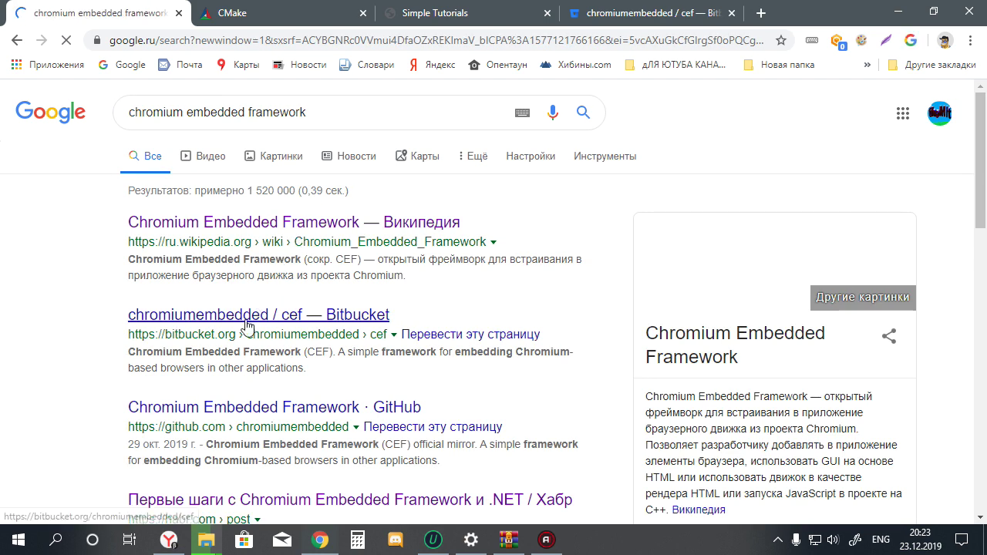
pyautogui.click(246, 325)
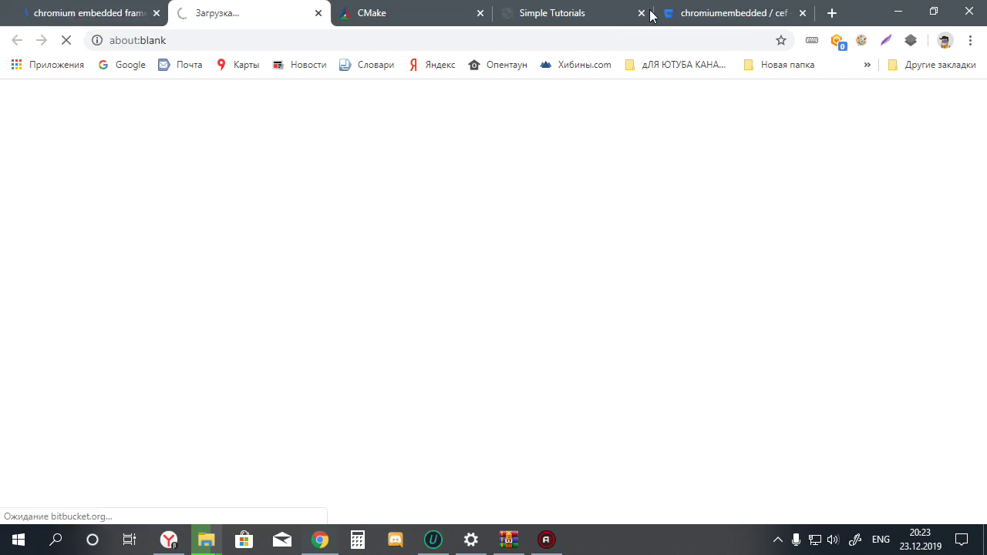
# Close the duplicate cef tab and show the repository page in its original English.
pyautogui.middleClick(683, 8)
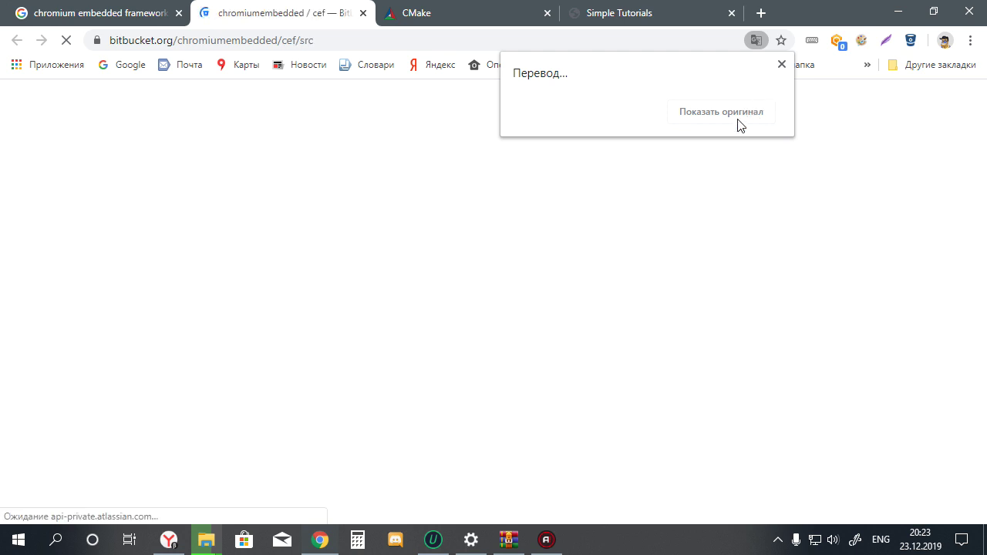
pyautogui.click(781, 66)
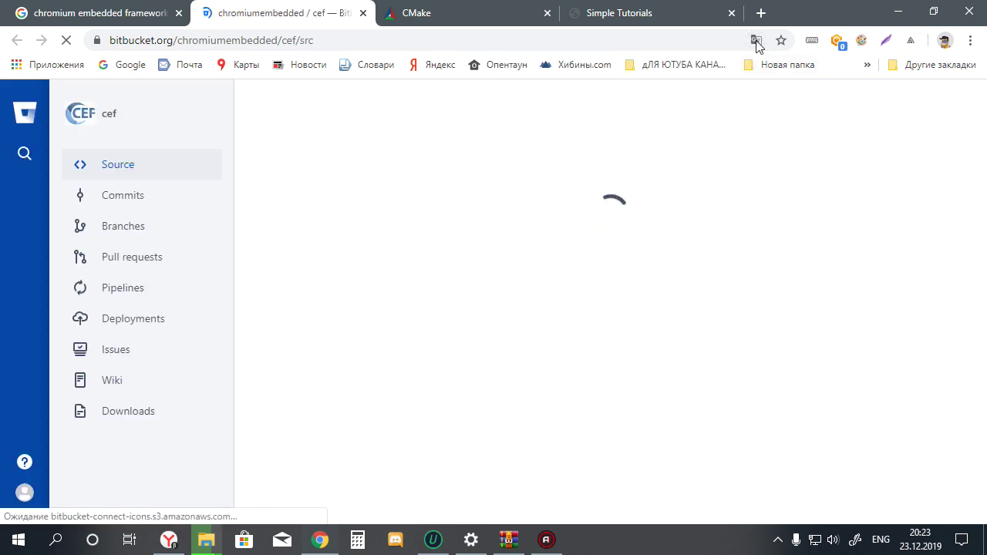
pyautogui.click(756, 42)
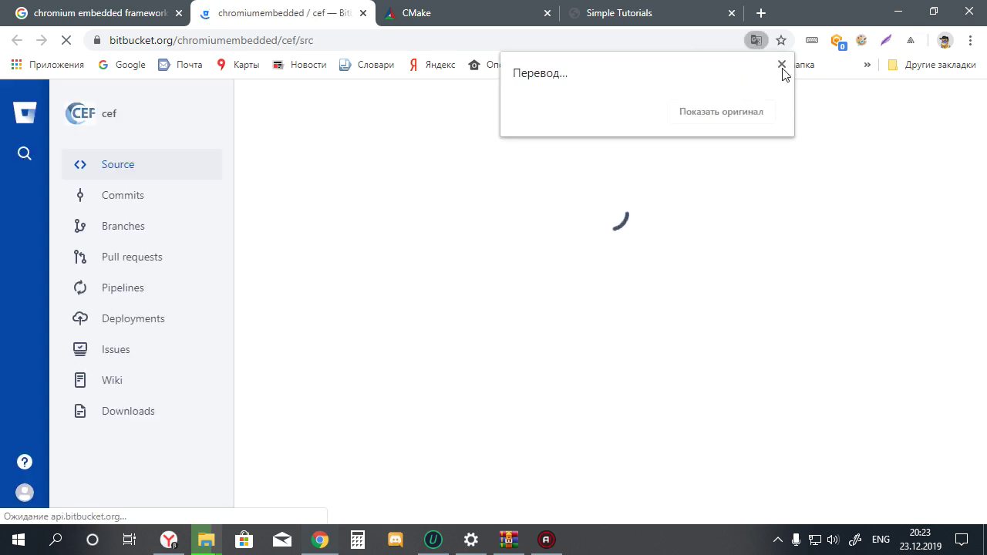
pyautogui.click(781, 65)
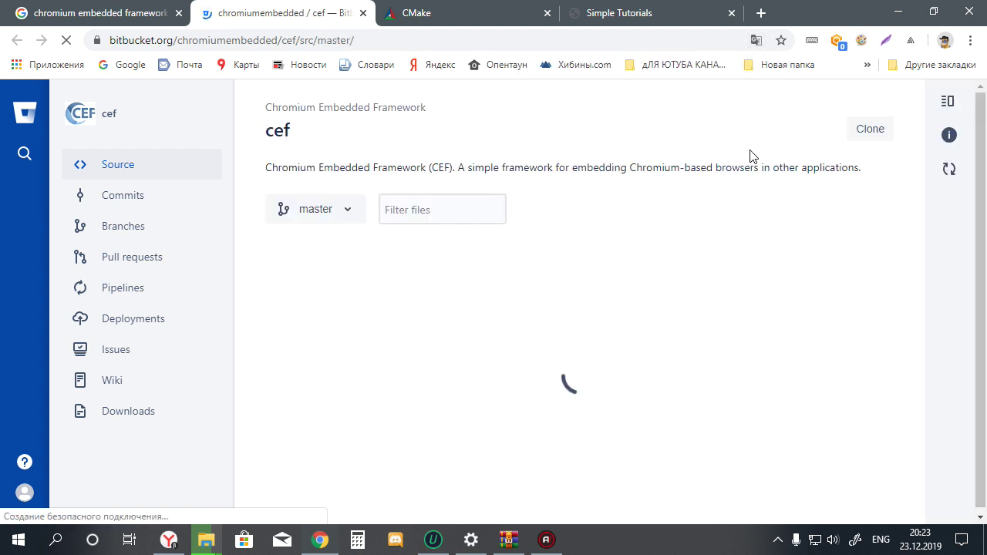
pyautogui.scroll(-3, 748, 154)
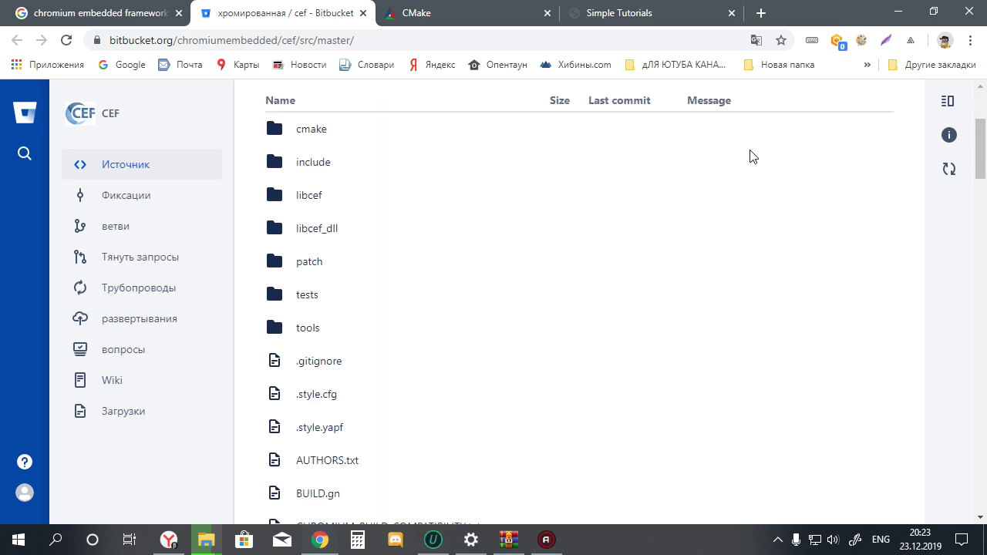
pyautogui.scroll(-2, 759, 123)
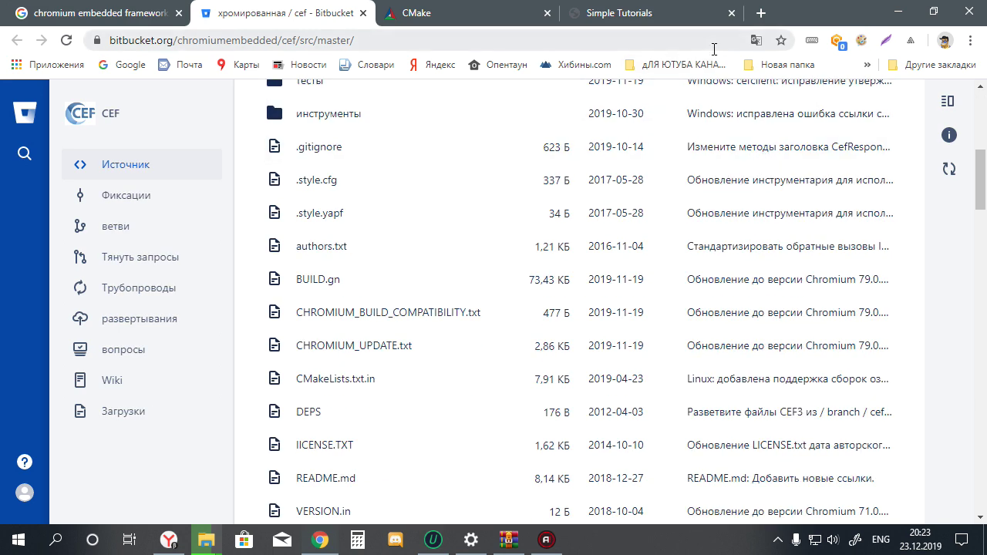
pyautogui.click(757, 40)
pyautogui.click(668, 113)
# Open the README's CEF builds Downloads link from Quick Links in a new tab.
pyautogui.scroll(-5, 672, 233)
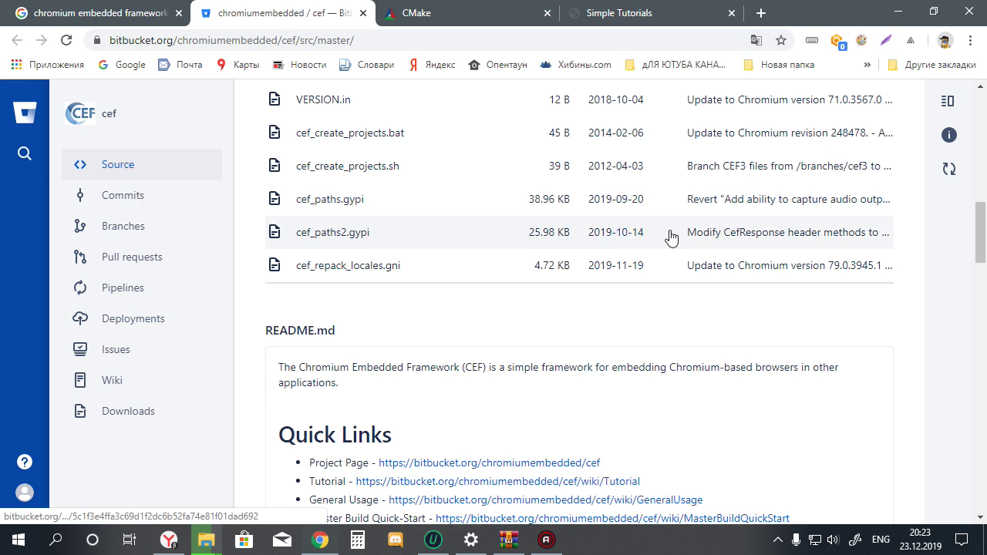
pyautogui.scroll(-3, 670, 237)
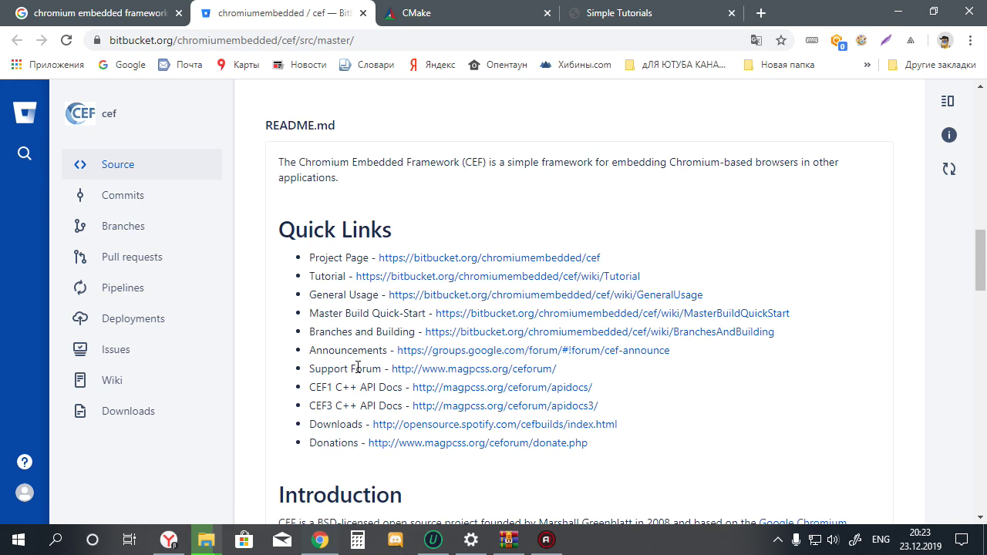
pyautogui.rightClick(438, 428)
pyautogui.press('Escape')
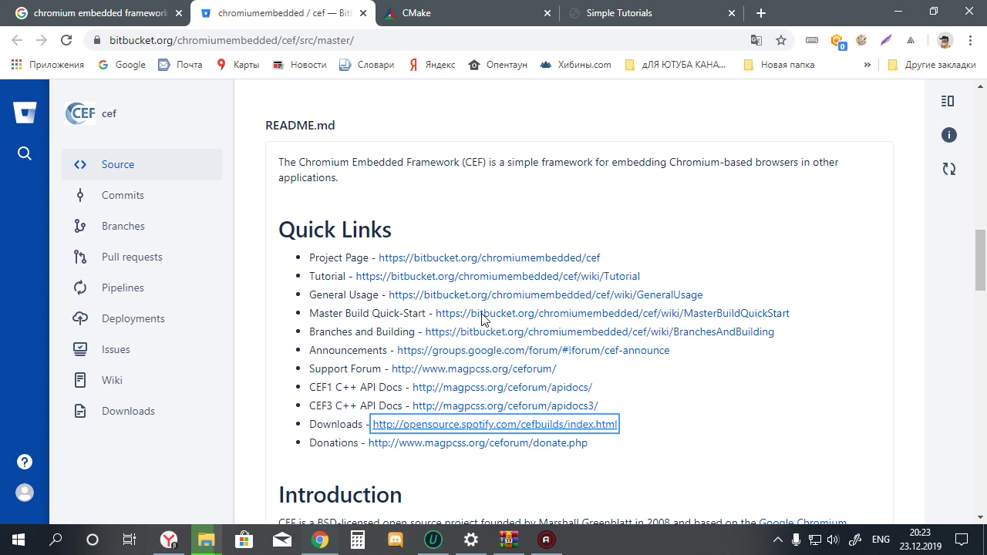
pyautogui.middleClick(482, 316)
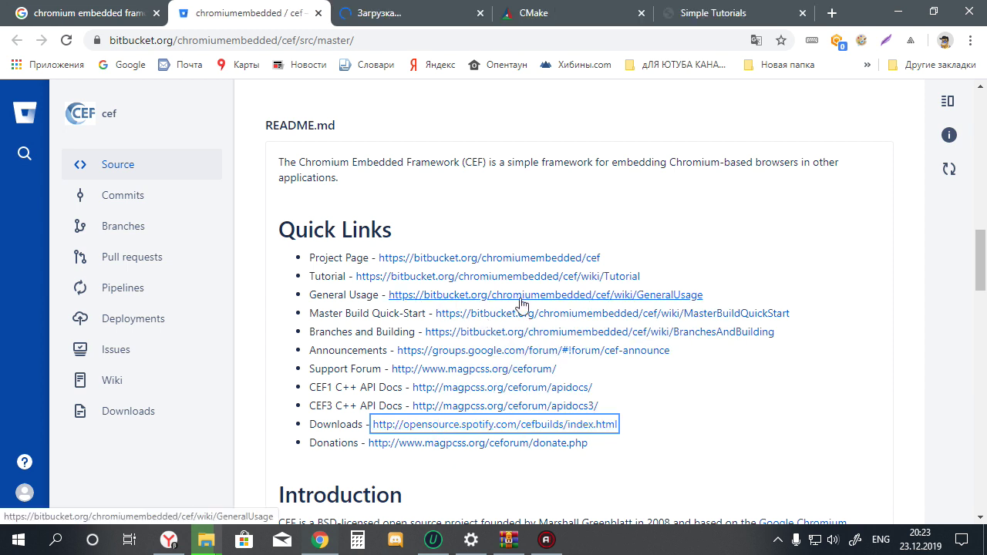
pyautogui.rightClick(522, 303)
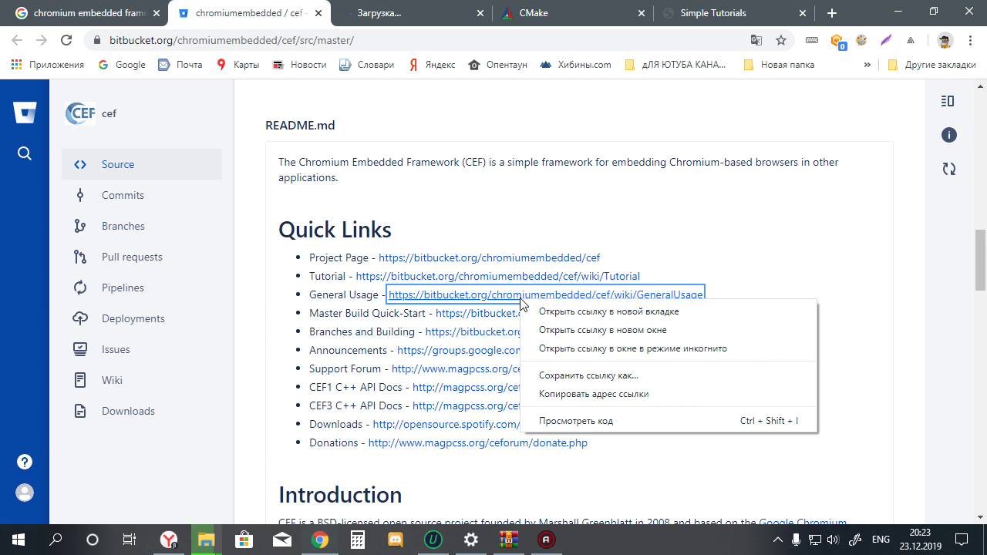
pyautogui.click(615, 451)
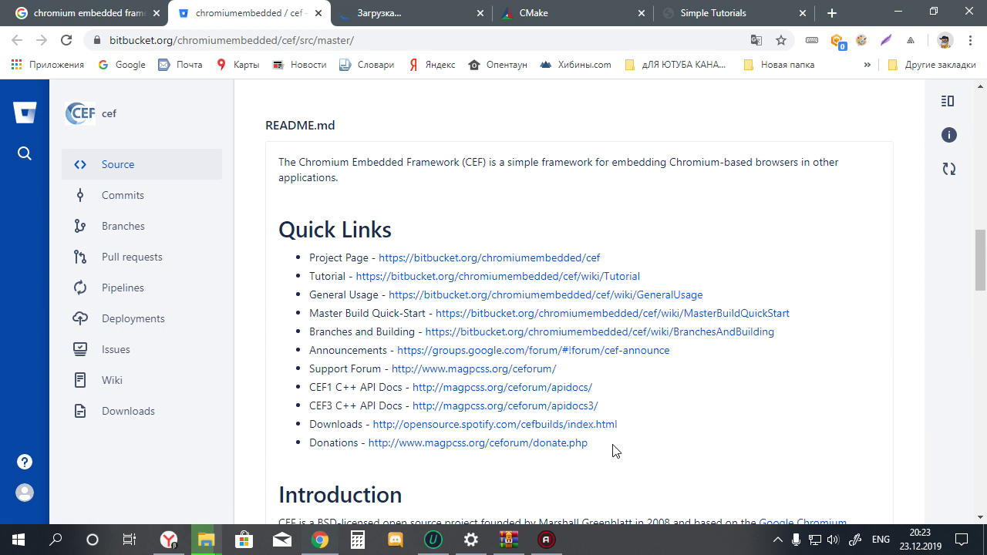
pyautogui.click(509, 406)
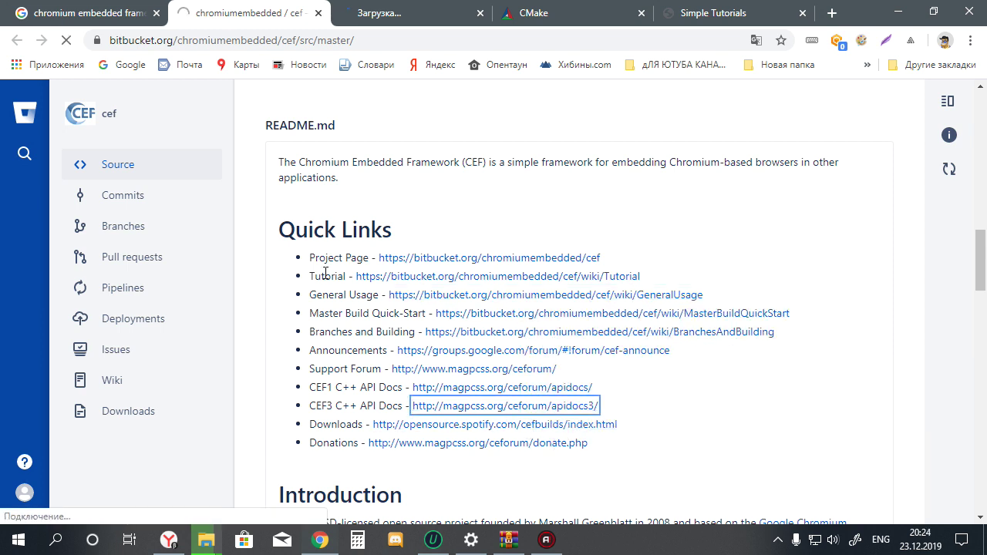
# Go to the CEF Automated Builds tab, jump to the Windows 32-bit builds, and dismiss the translation notice.
pyautogui.click(365, 6)
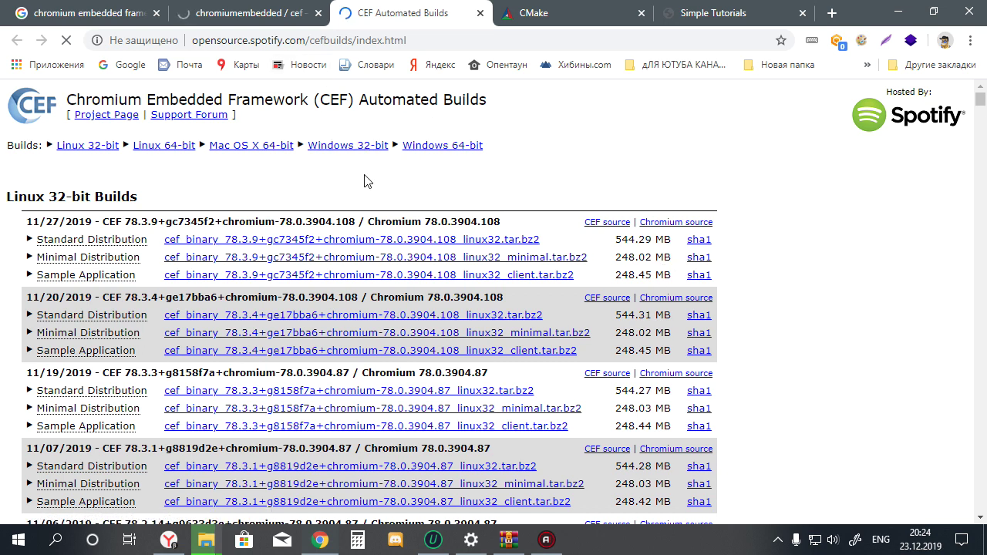
pyautogui.click(357, 152)
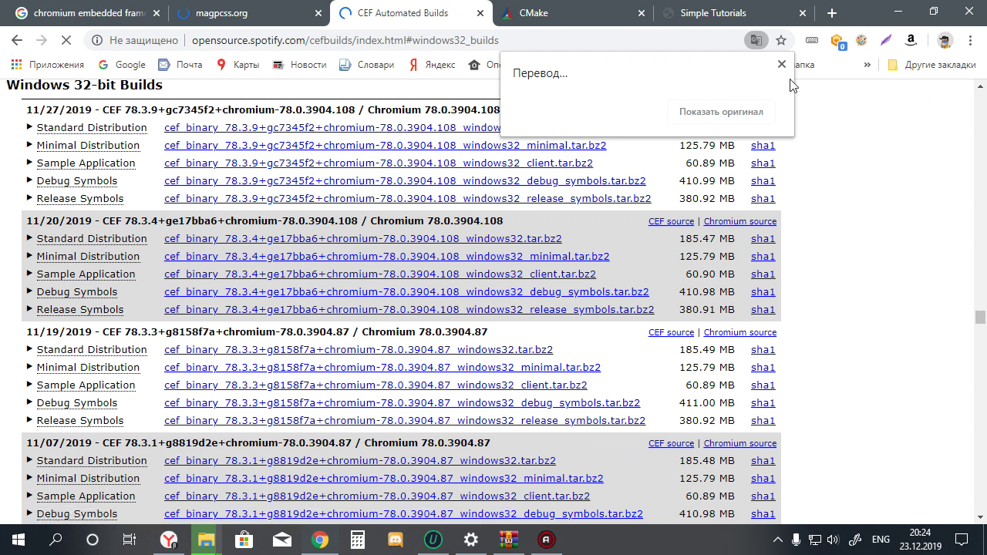
pyautogui.click(782, 64)
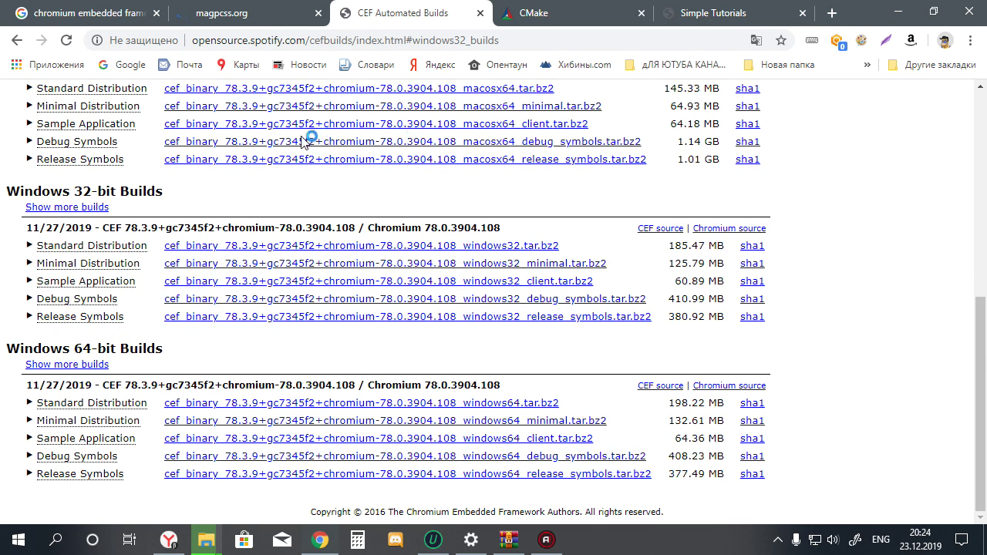
# Download the 185 MB CEF 78.3.9 Windows 32-bit standard distribution, then bring Action! forward.
pyautogui.click(257, 247)
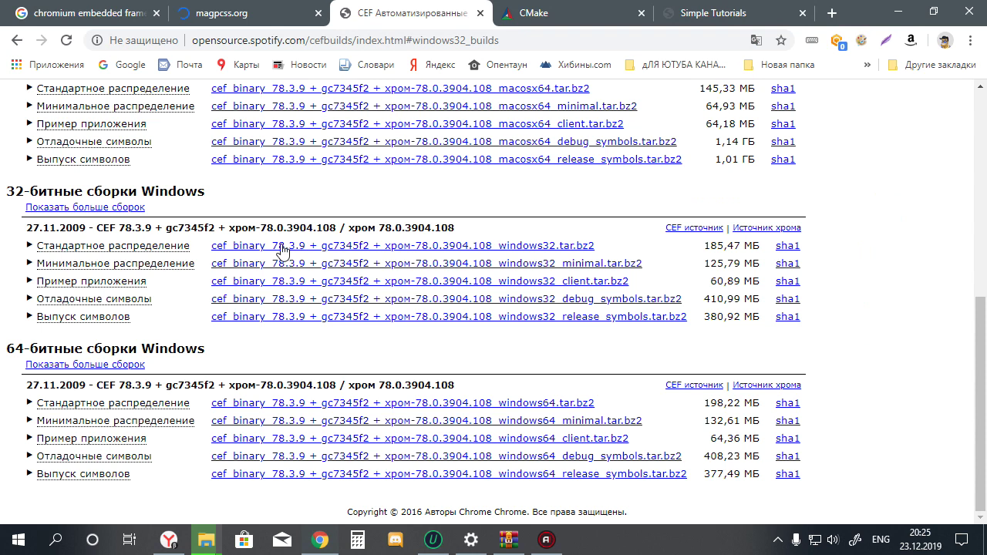
pyautogui.click(284, 250)
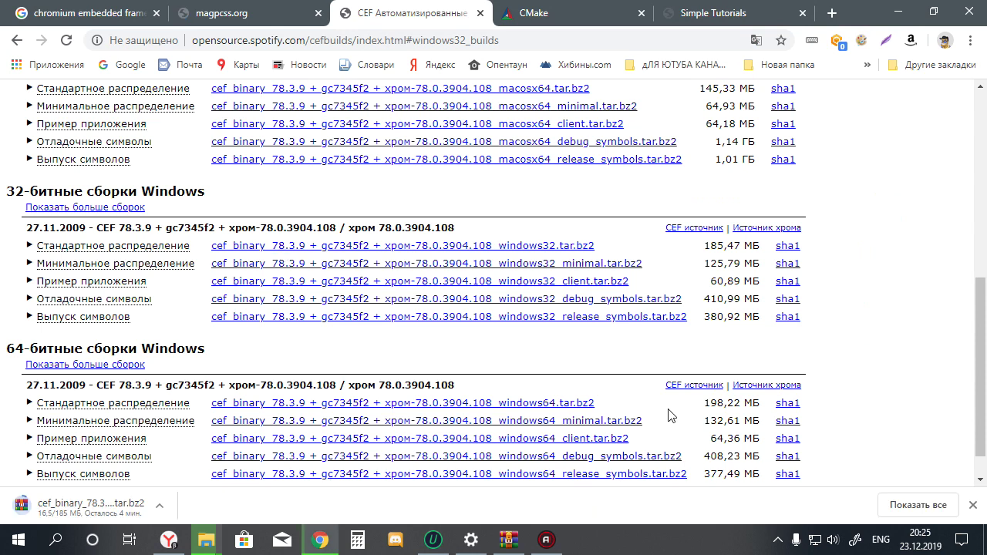
pyautogui.moveTo(548, 539)
pyautogui.click(555, 494)
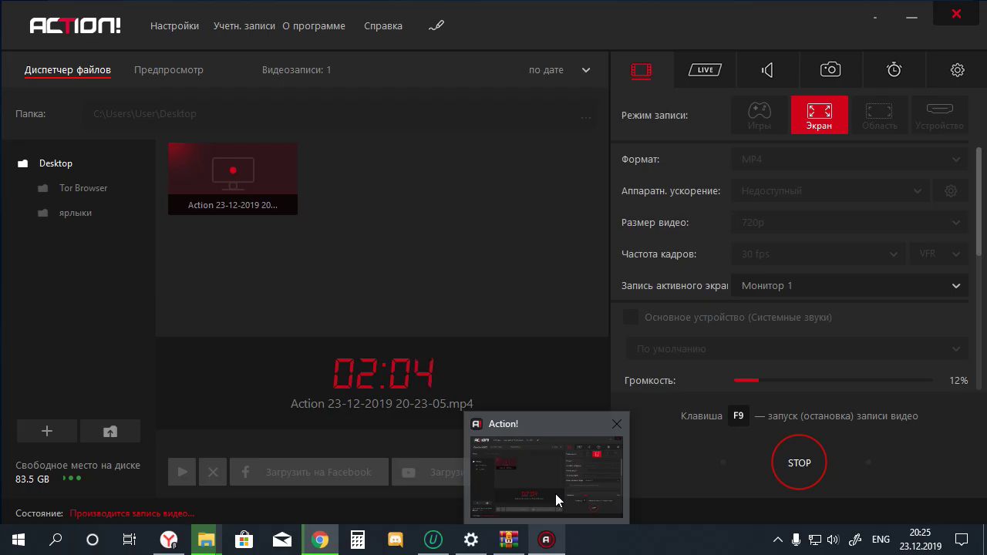
# Minimise the Action! recorder to return to Chrome.
pyautogui.click(555, 493)
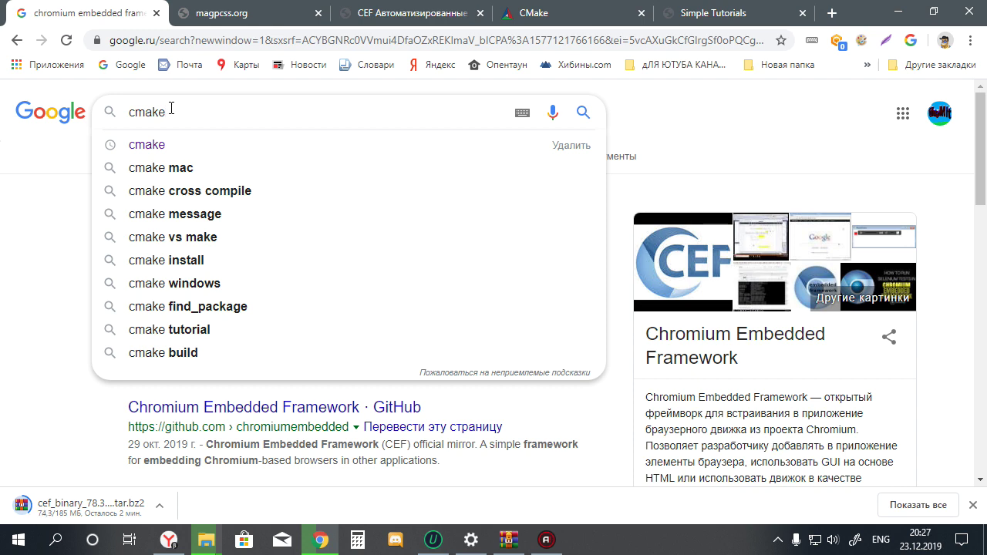
# Search Google for 'cmake' and switch to the tab showing the cmake.org website.
pyautogui.press('Return')
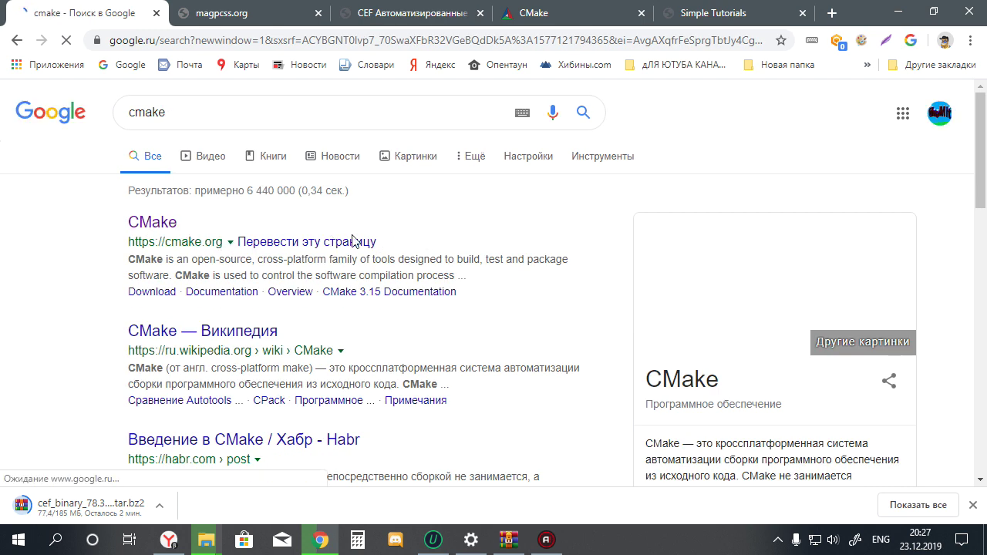
pyautogui.moveTo(352, 236); pyautogui.dragTo(126, 247)
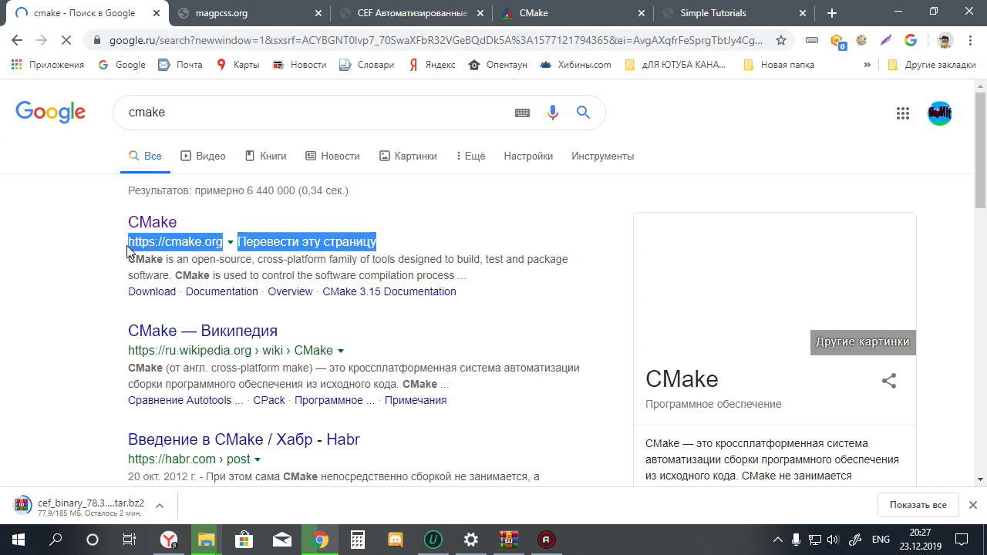
pyautogui.scroll(-3, 667, 351)
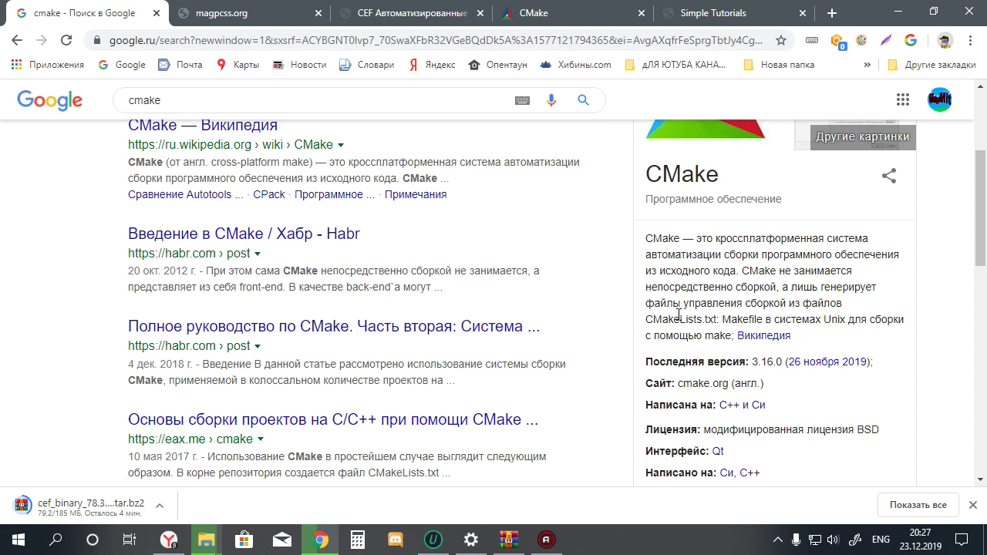
pyautogui.click(554, 6)
# On the cmake.org Download page, start downloading the CMake 3.16.2 Windows 32-bit installer.
pyautogui.moveTo(546, 185)
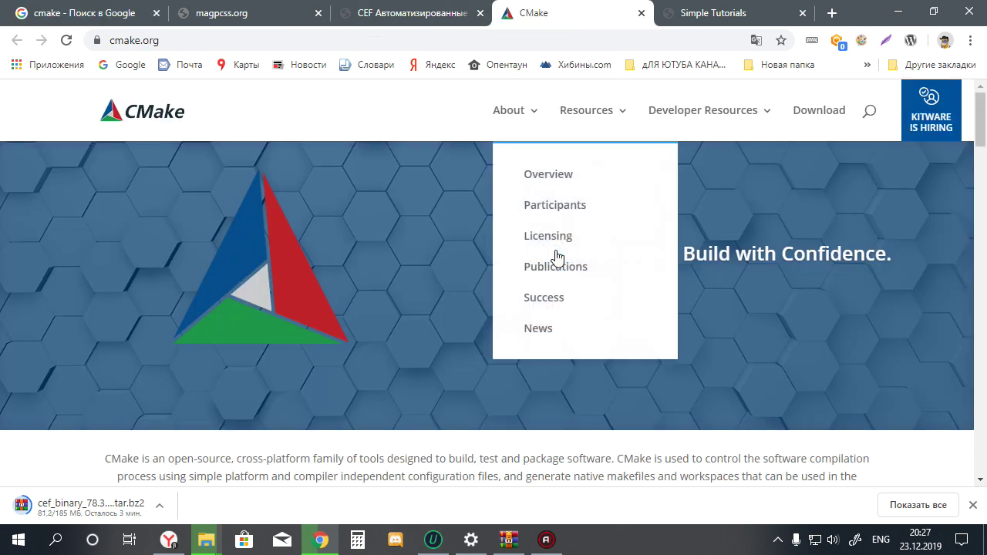
pyautogui.click(815, 117)
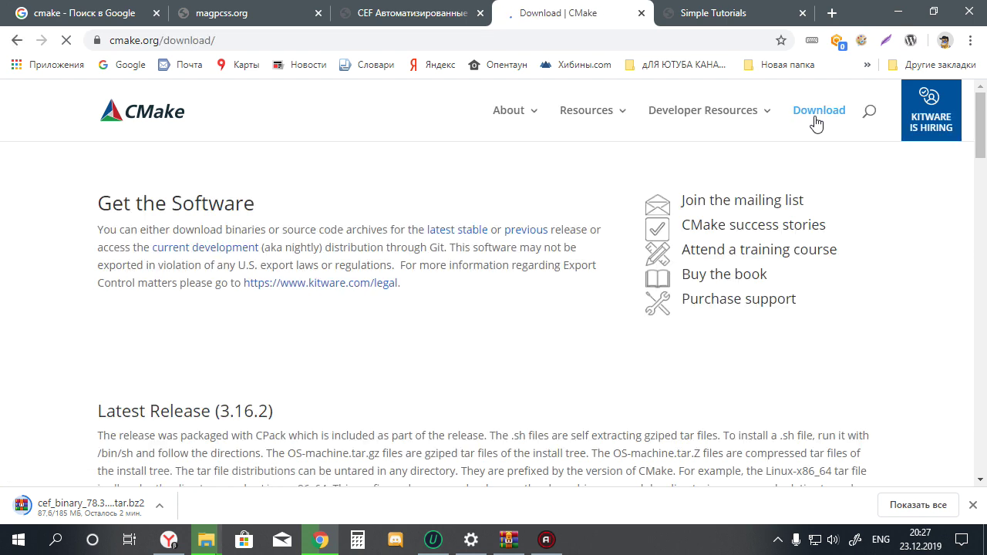
pyautogui.scroll(-3, 276, 343)
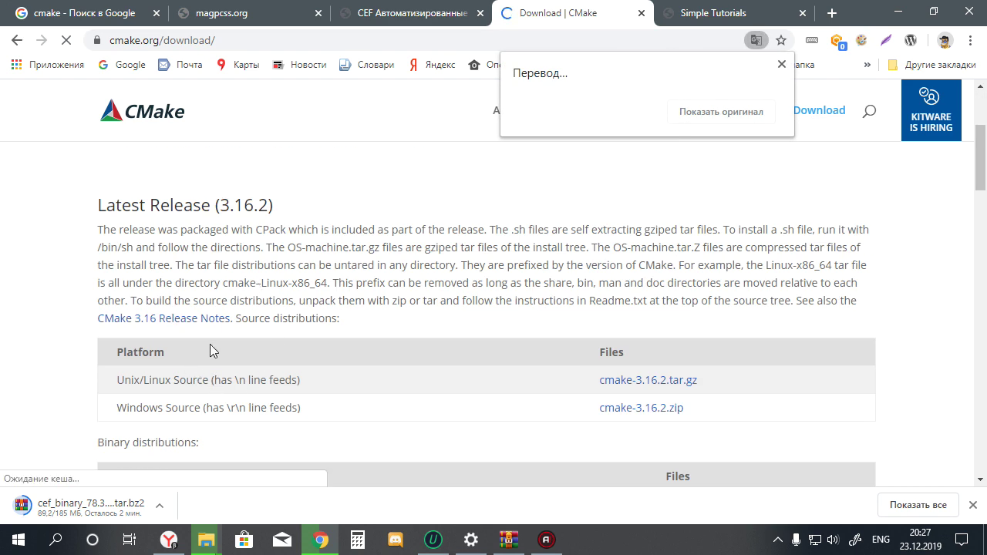
pyautogui.scroll(-2, 407, 315)
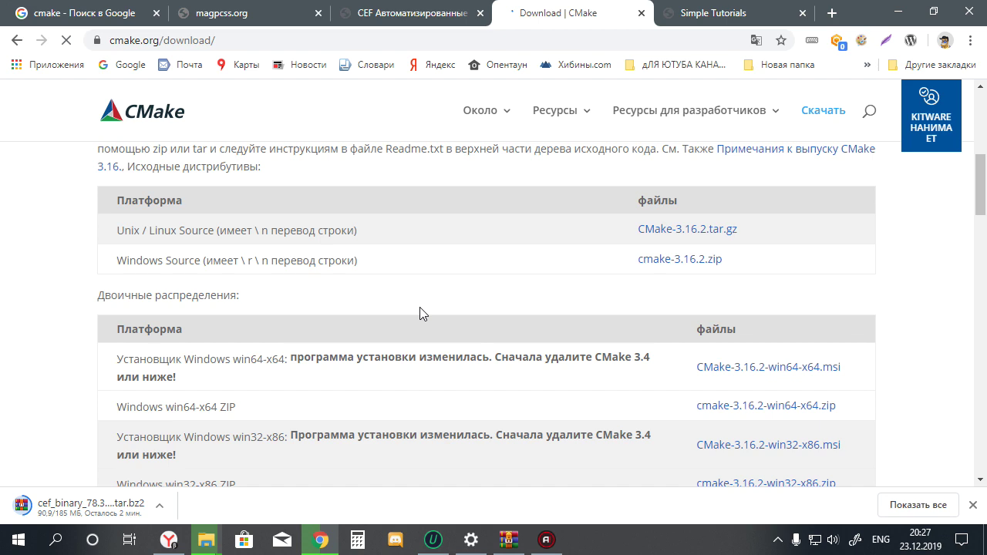
pyautogui.moveTo(419, 307); pyautogui.dragTo(289, 285)
pyautogui.moveTo(367, 270); pyautogui.dragTo(208, 239)
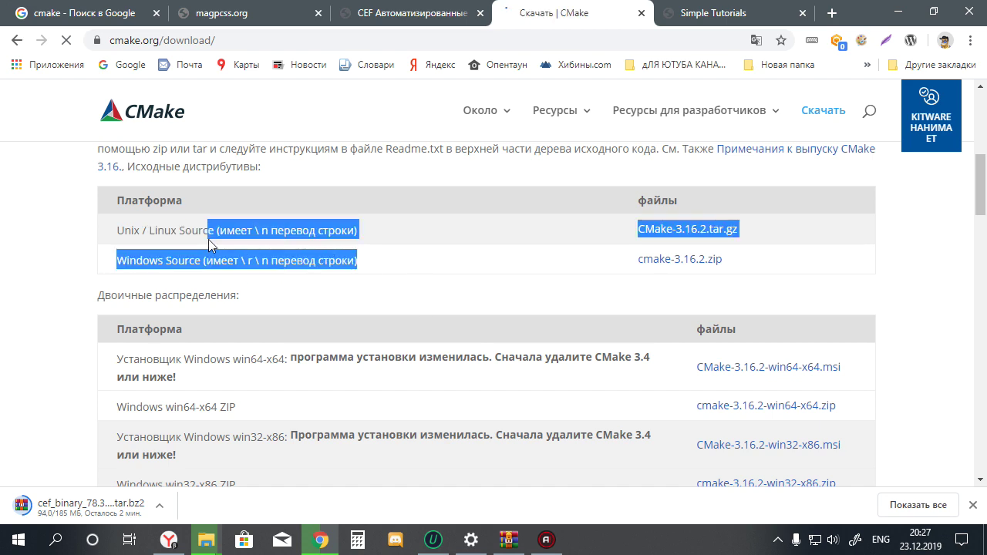
pyautogui.moveTo(97, 294)
pyautogui.mouseDown()
pyautogui.moveTo(491, 356)
pyautogui.moveTo(493, 316)
pyautogui.mouseUp()
pyautogui.scroll(-3, 494, 355)
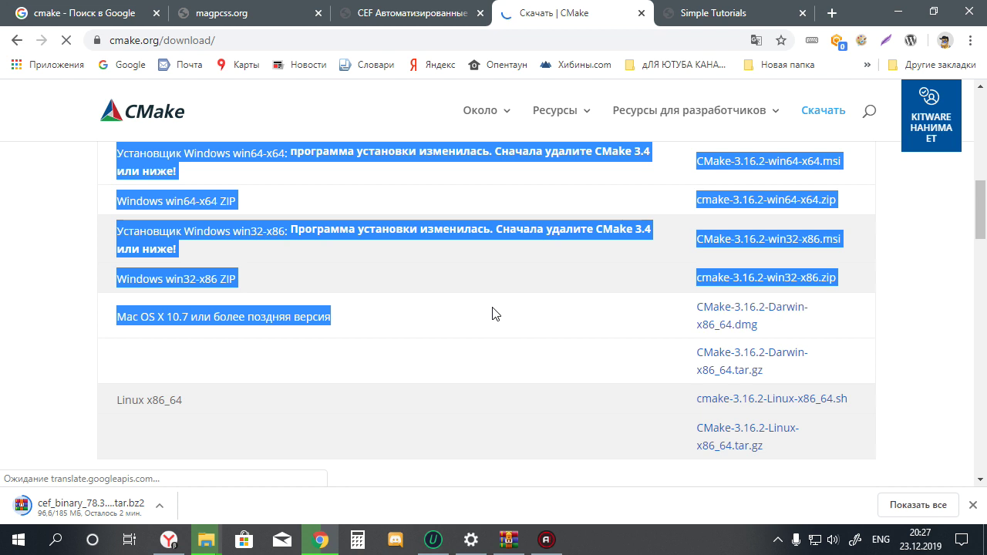
pyautogui.click(414, 242)
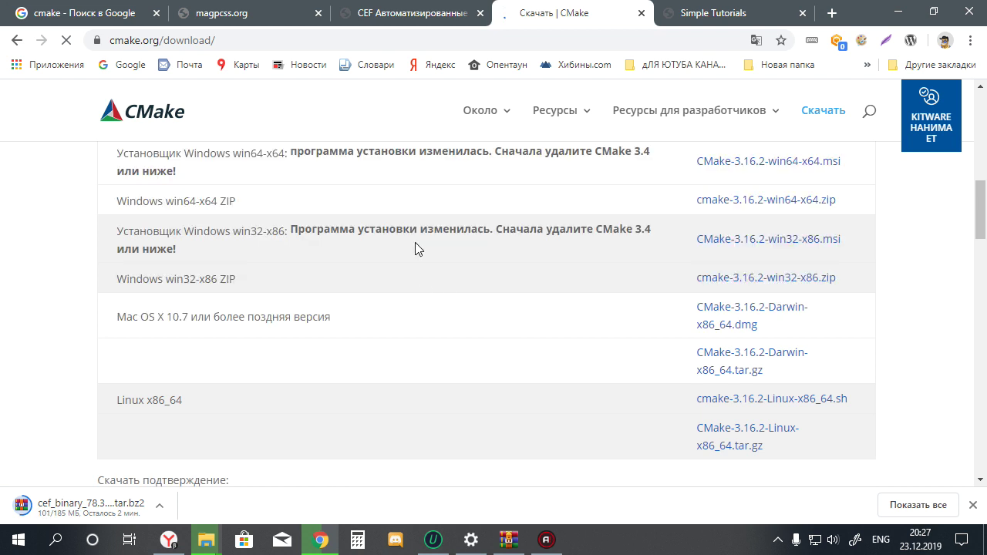
pyautogui.click(705, 280)
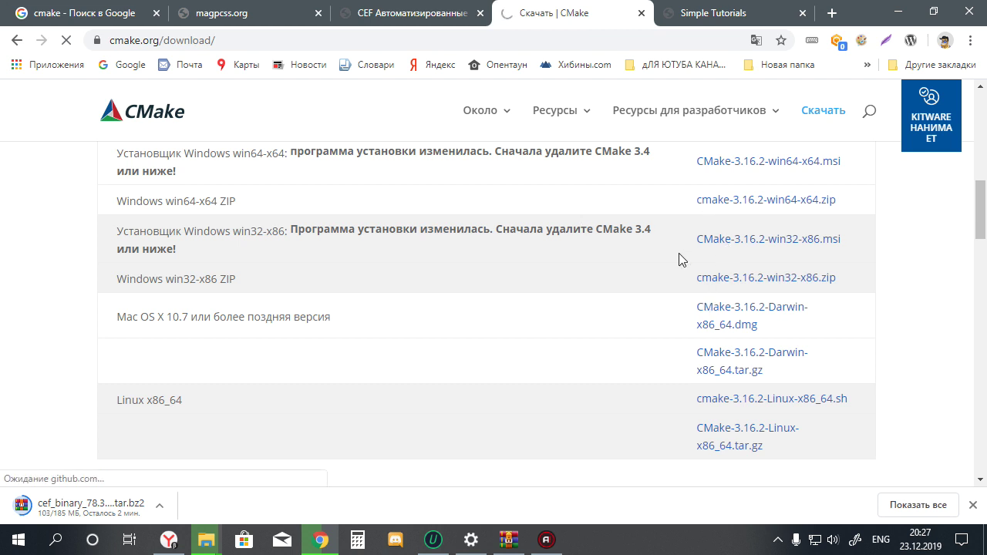
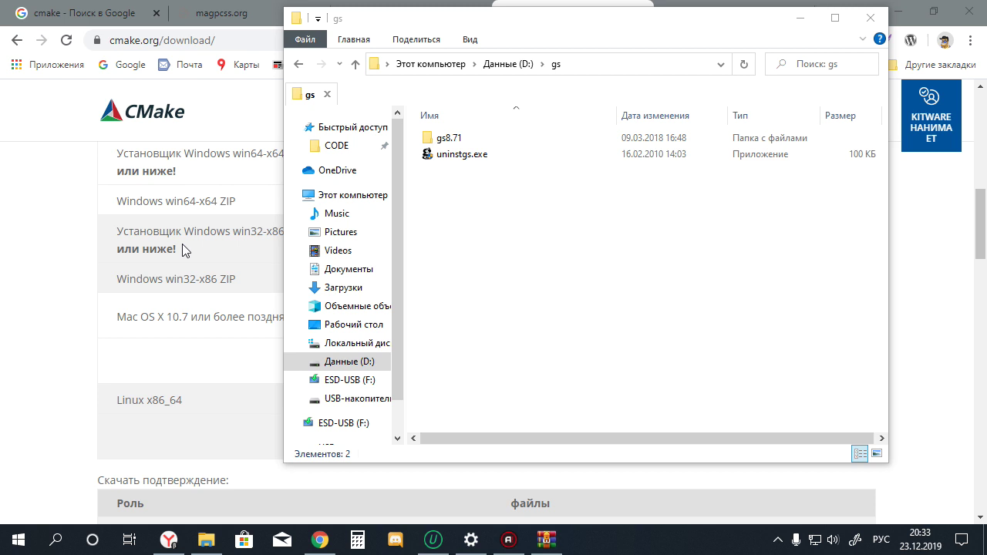
# Drag the cef_binary folder from the WinRAR archive into D:\gs to extract it, keeping both windows visible.
pyautogui.click(548, 539)
pyautogui.moveTo(438, 70); pyautogui.dragTo(744, 148)
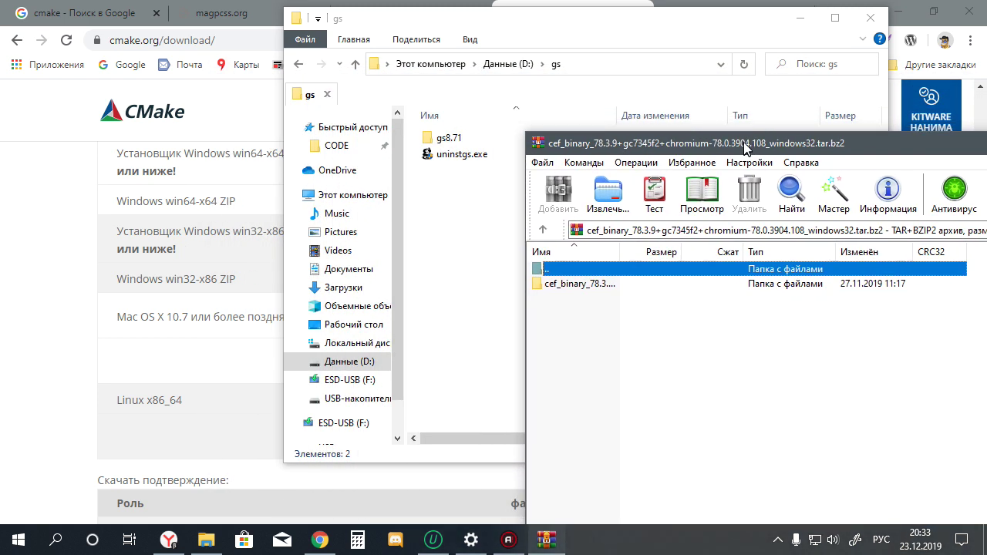
pyautogui.moveTo(578, 284); pyautogui.dragTo(466, 249)
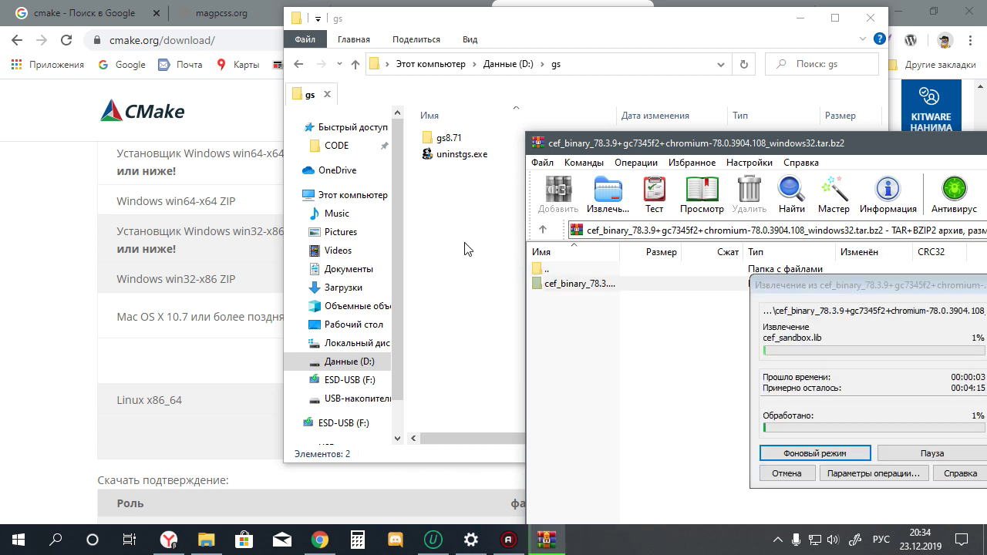
pyautogui.moveTo(680, 149); pyautogui.dragTo(345, 89)
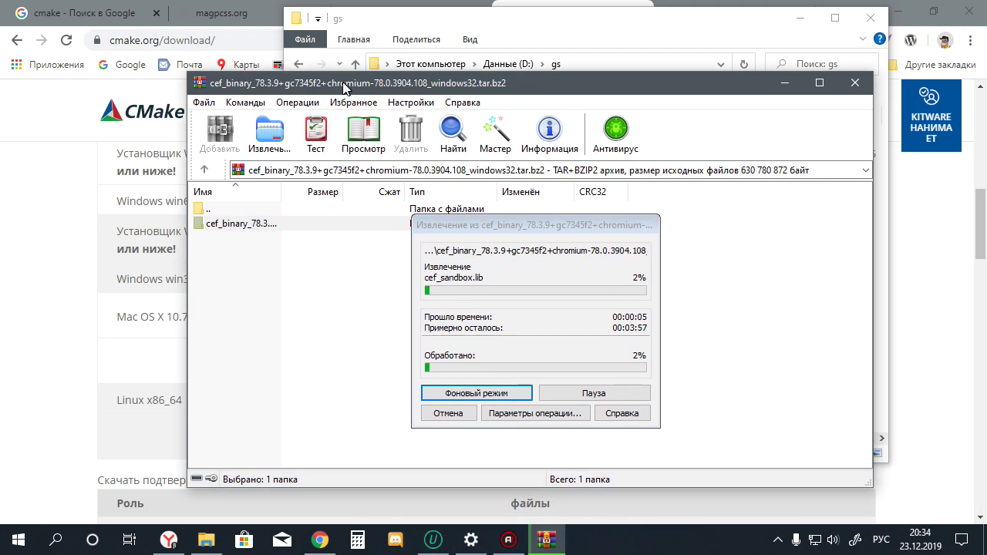
pyautogui.moveTo(344, 89); pyautogui.dragTo(331, 86)
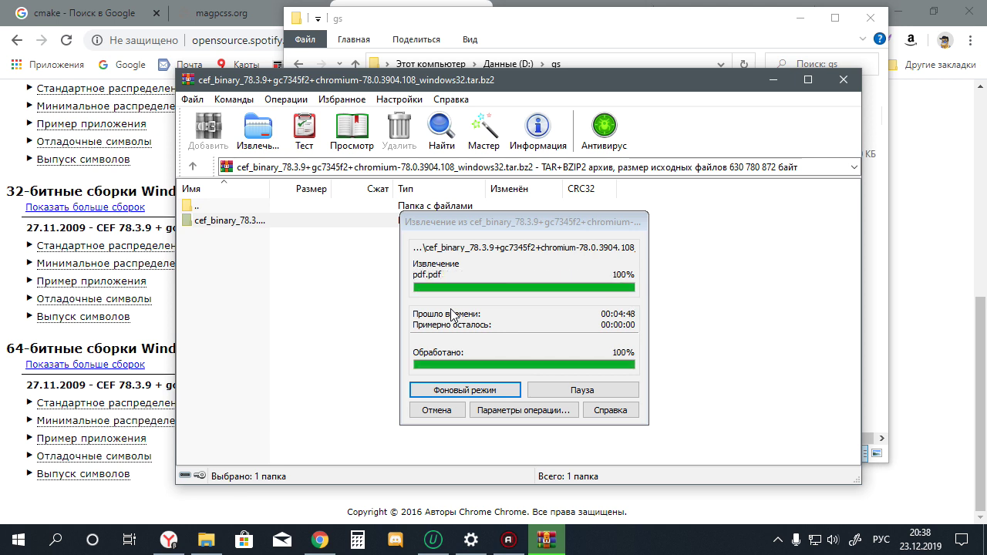
# Let WinRAR finish so the cef_binary_78.3.9 folder appears in D:\gs.
pyautogui.moveTo(206, 539)
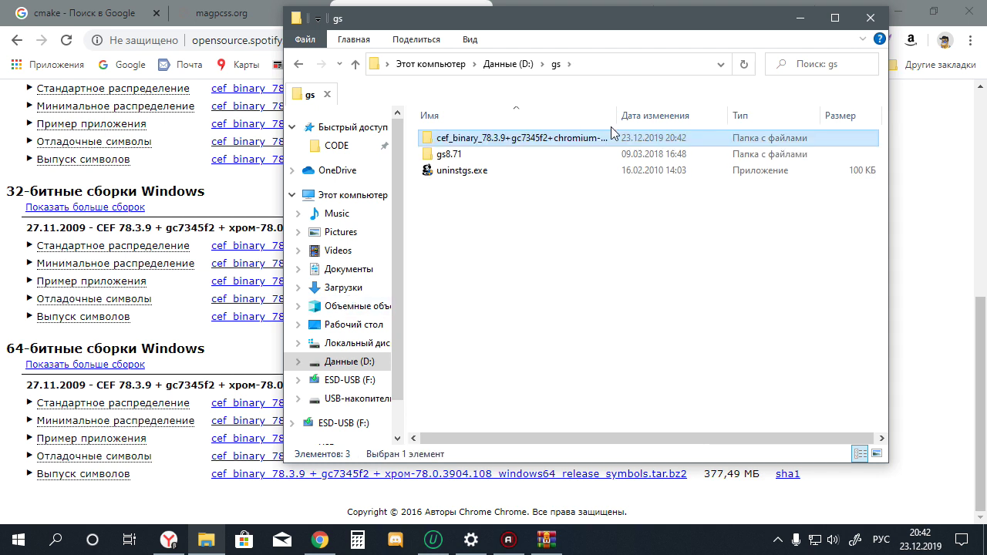
# Open a command prompt inside the extracted cef_binary folder by entering cmd in its address bar.
pyautogui.doubleClick(704, 143)
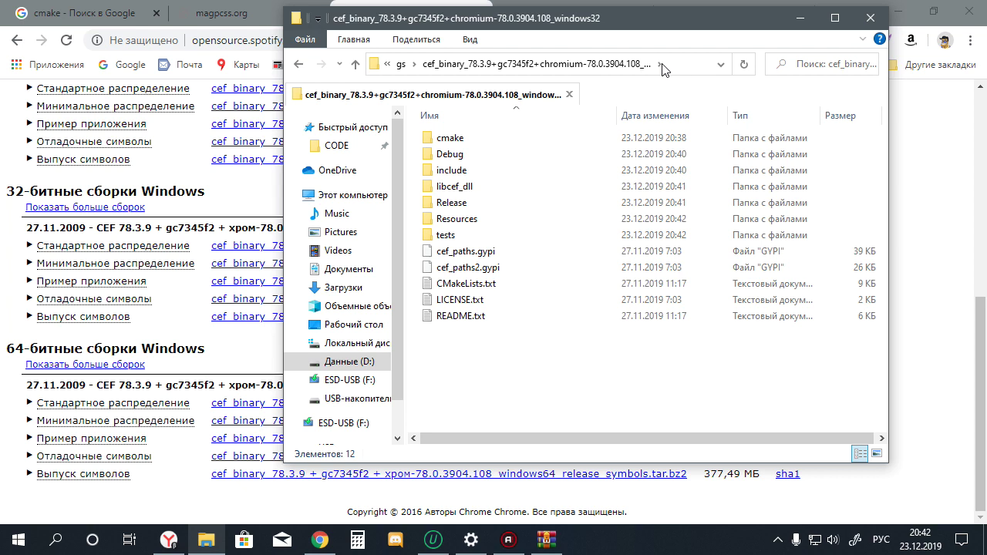
pyautogui.click(661, 68)
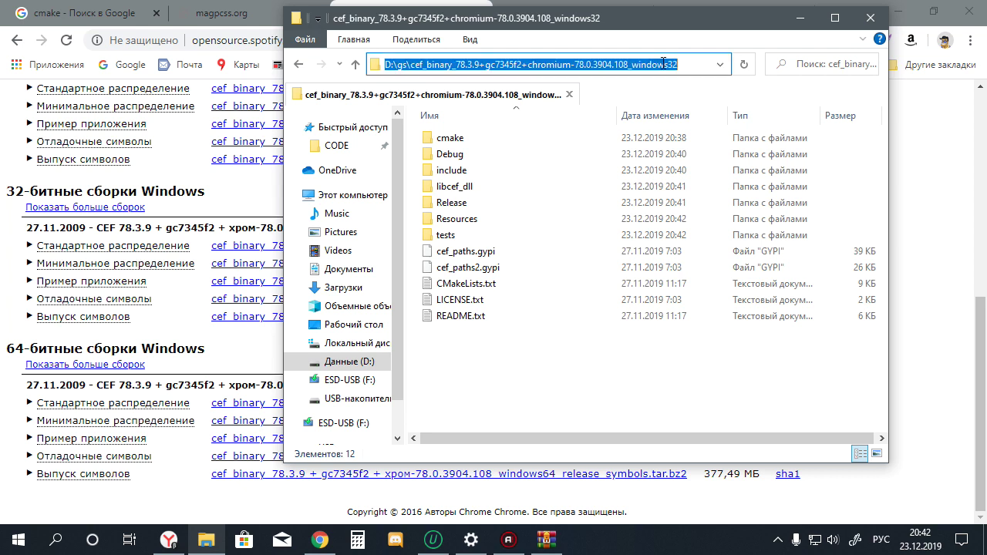
pyautogui.hotkey('alt', 'shift')
pyautogui.write('cmd')
pyautogui.press('Return')
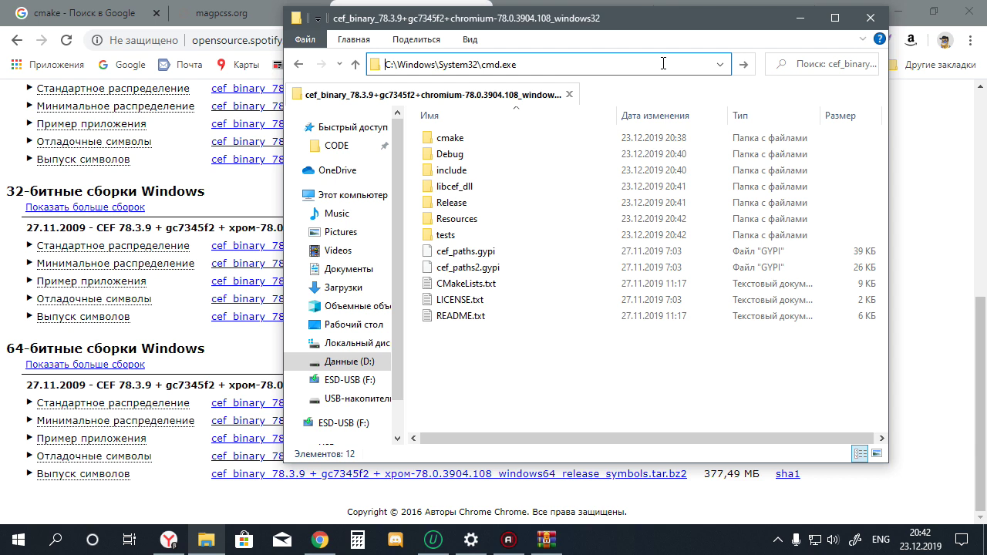
pyautogui.press('Return')
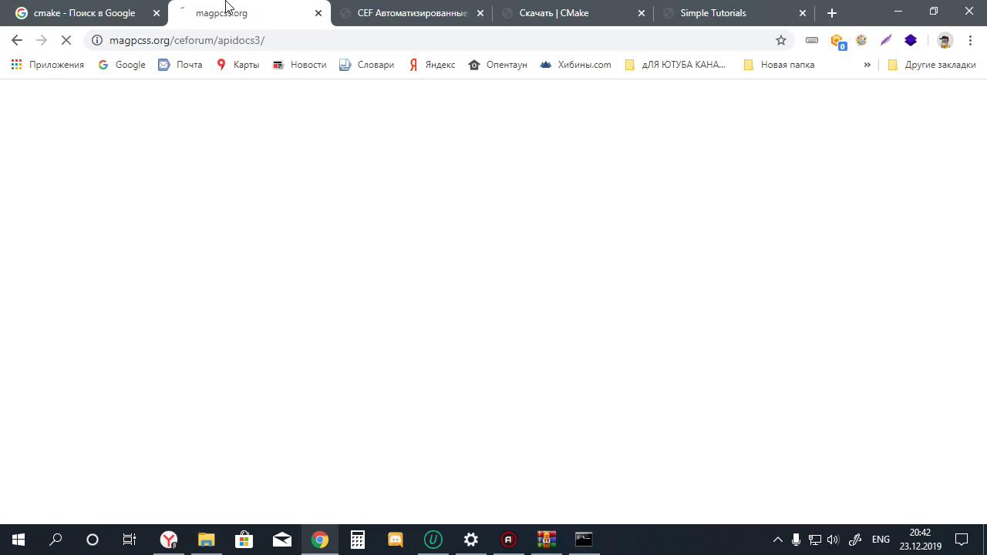
# Bring up the cmake.org home page in the browser's CMake tab.
pyautogui.click(545, 10)
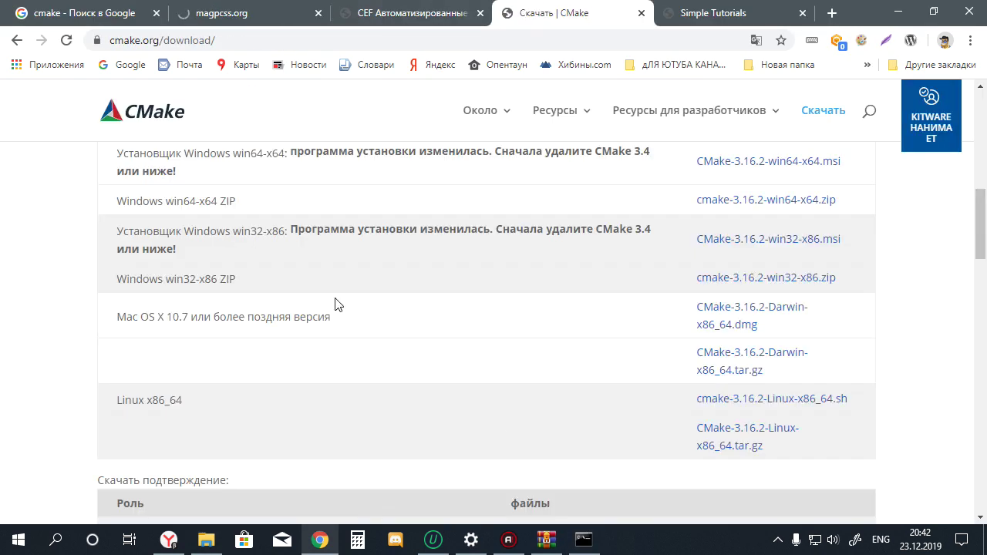
pyautogui.scroll(10, 424, 231)
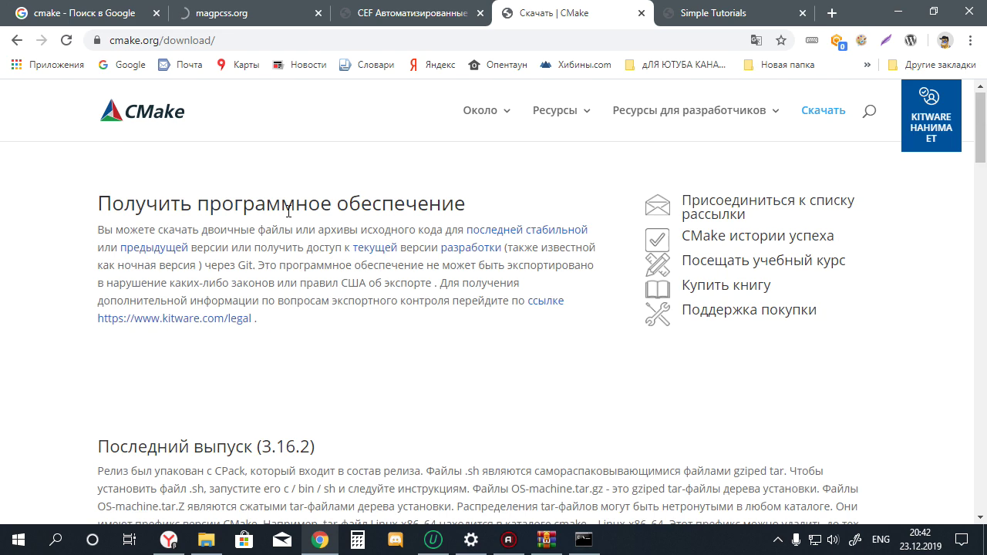
pyautogui.click(143, 112)
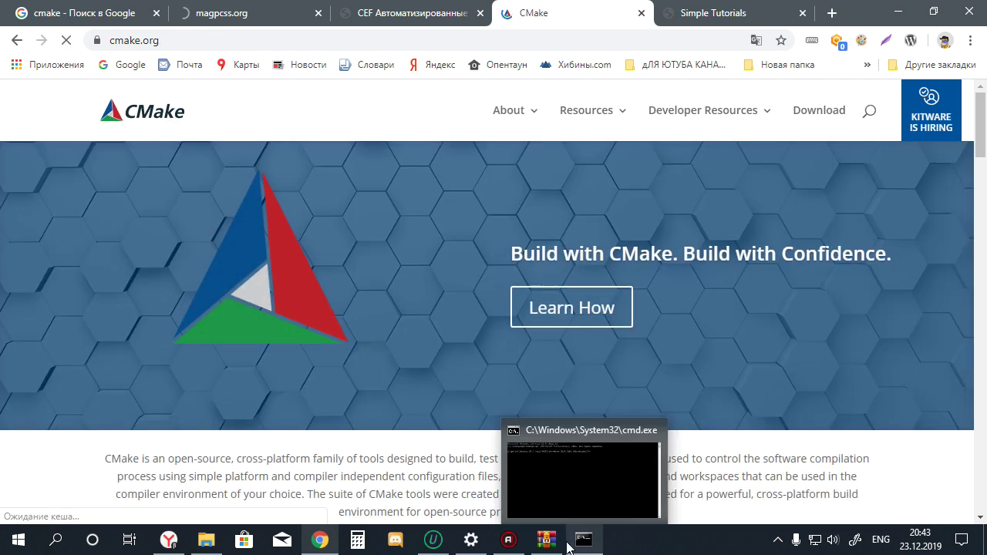
# Run cmake -G to list the available generators and copy the 'Visual Studio 16' generator name.
pyautogui.click(584, 540)
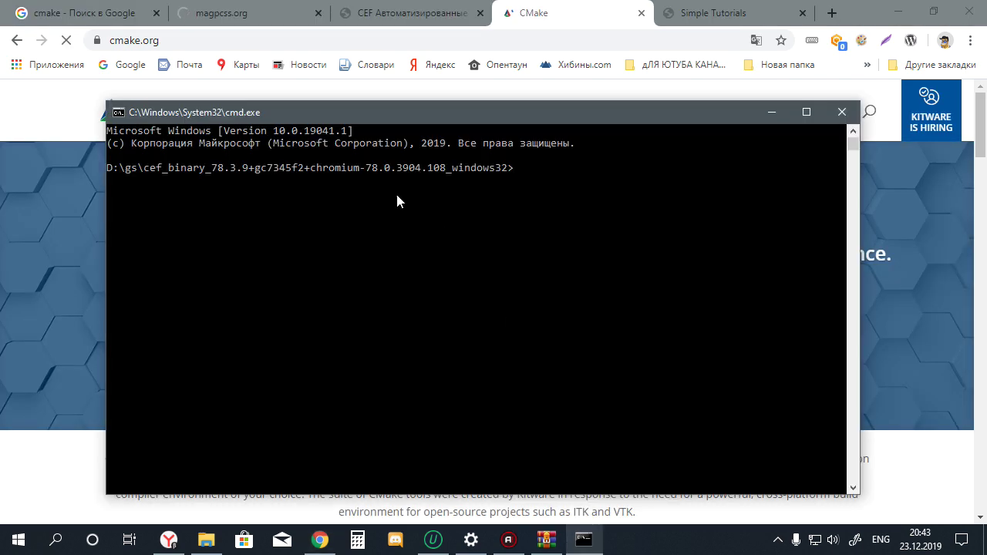
pyautogui.write('cma')
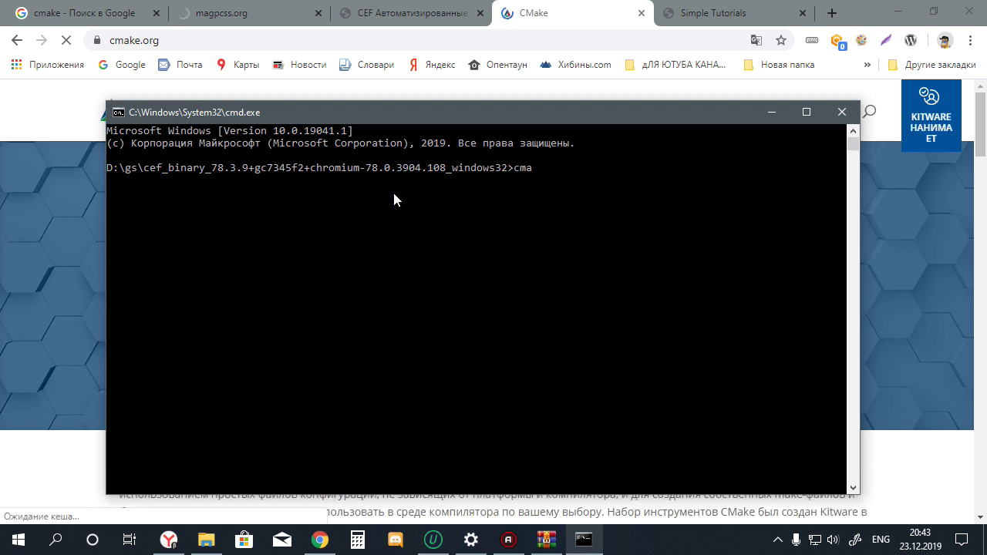
pyautogui.write('ke -G')
pyautogui.press('Return')
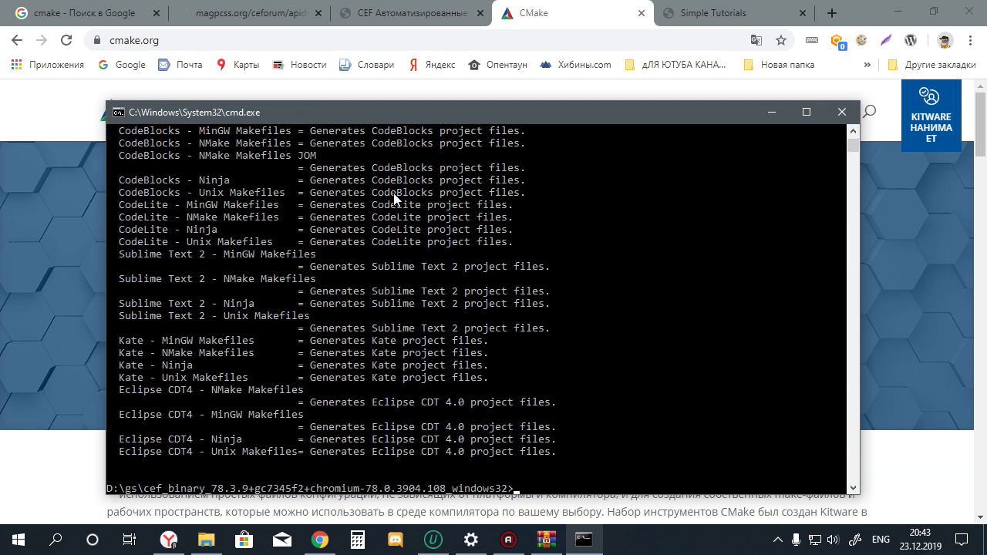
pyautogui.scroll(20, 393, 193)
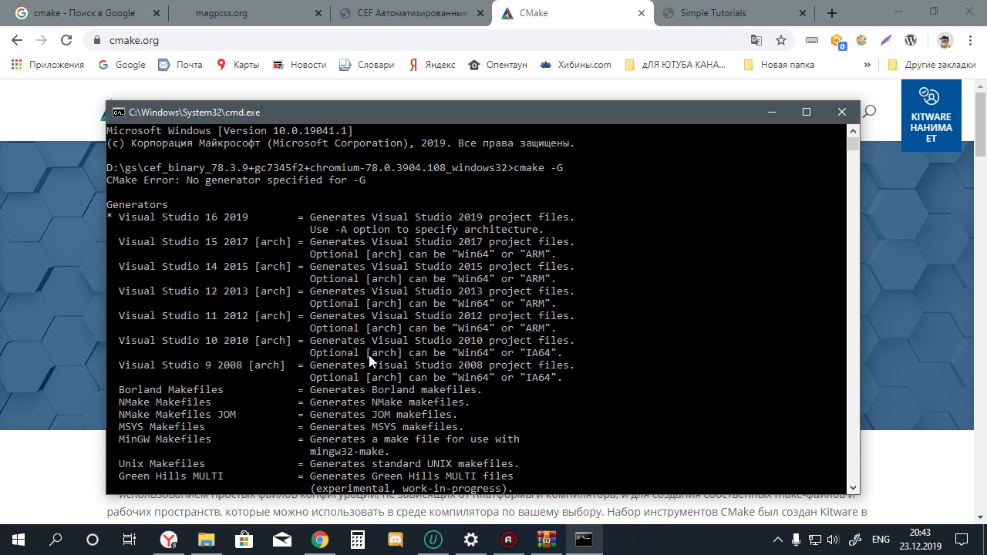
pyautogui.moveTo(217, 217); pyautogui.dragTo(119, 216)
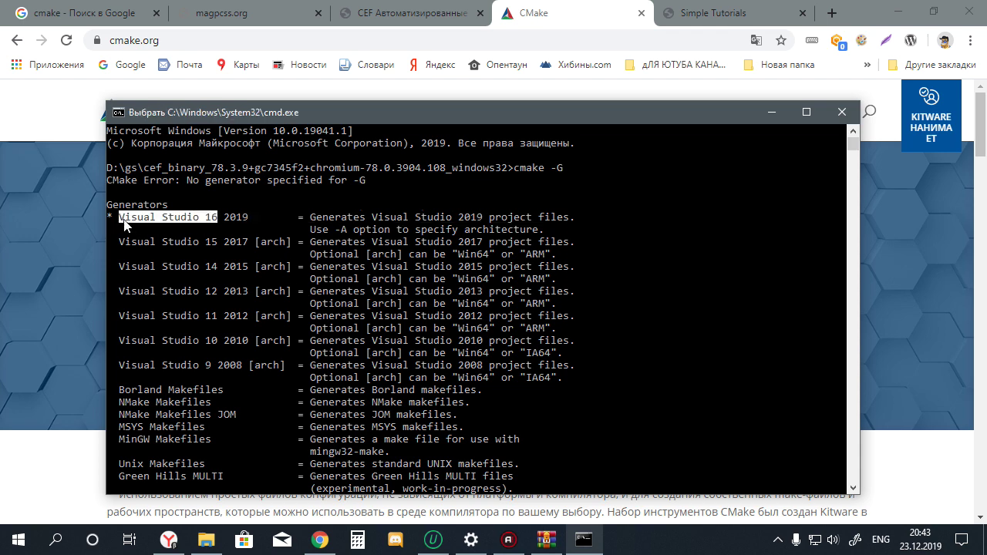
pyautogui.rightClick(451, 367)
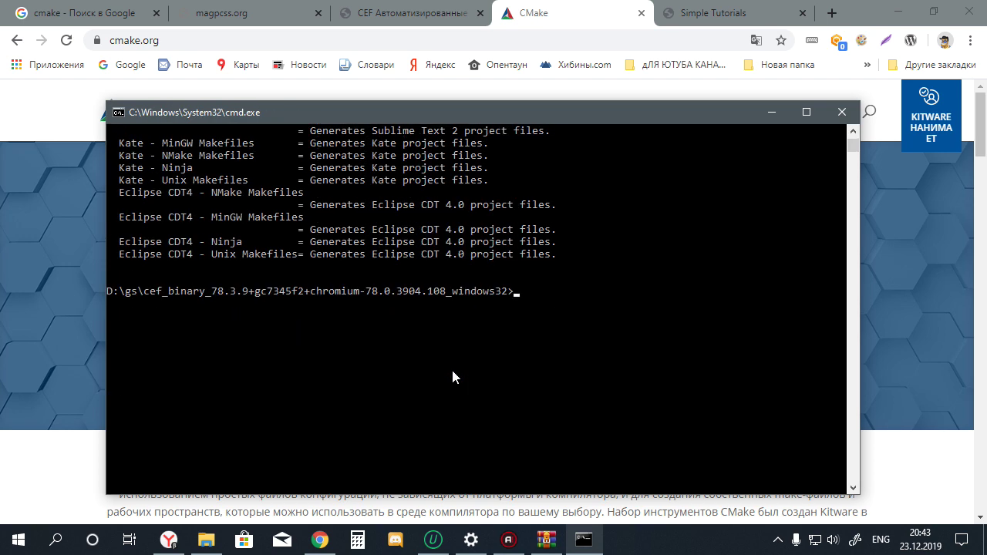
# Leave a partial cmake -G command at the prompt and bring the cmake.org page to the front.
pyautogui.write('cmake')
pyautogui.write(' -G')
pyautogui.click(963, 200)
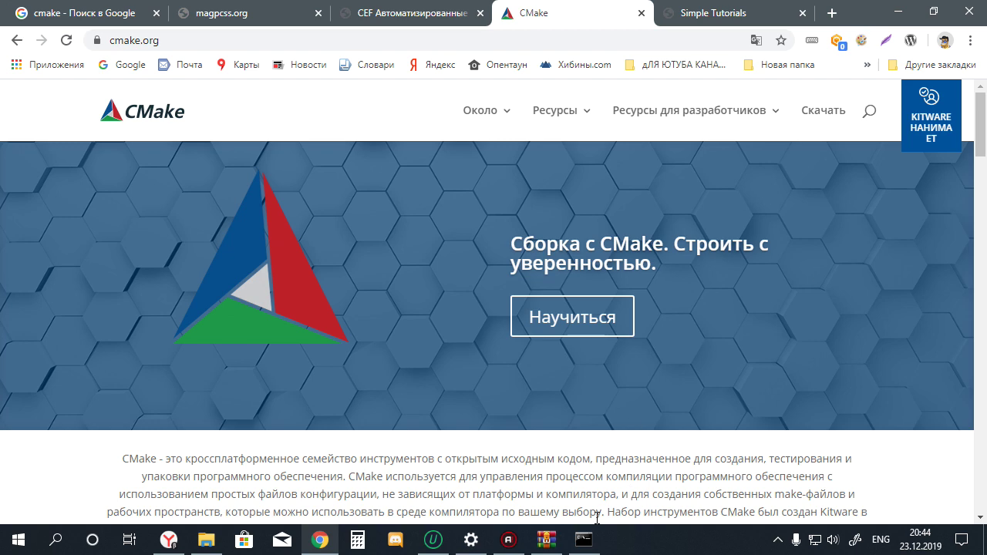
# Run cmake -D "Visual Studio 16" in a fresh console, which fails with a -D parse error.
pyautogui.click(530, 464)
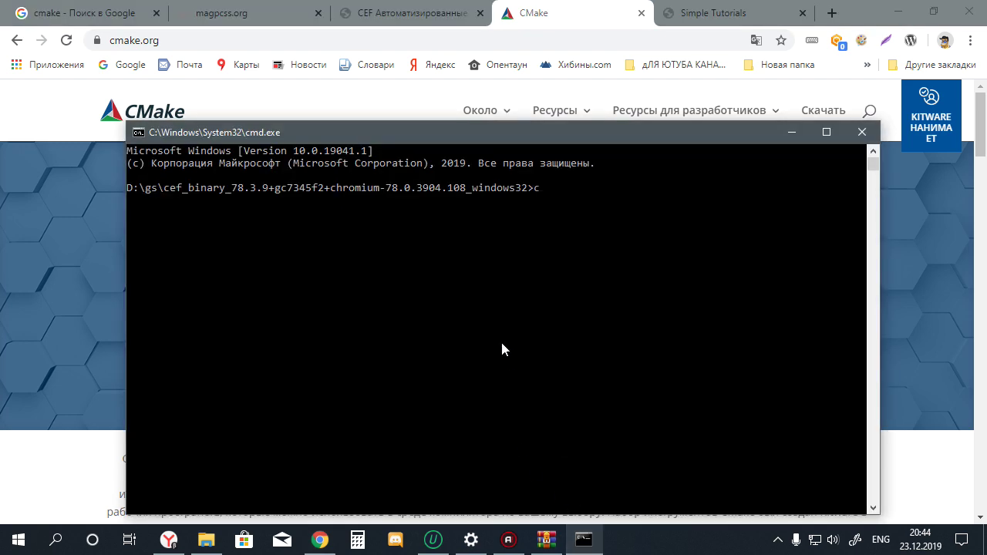
pyautogui.write('cmake -')
pyautogui.write('g')
pyautogui.press('BackSpace')
pyautogui.write('D')
pyautogui.write('""')
pyautogui.write('Visu')
pyautogui.write('al ')
pyautogui.write('S')
pyautogui.write('tudio')
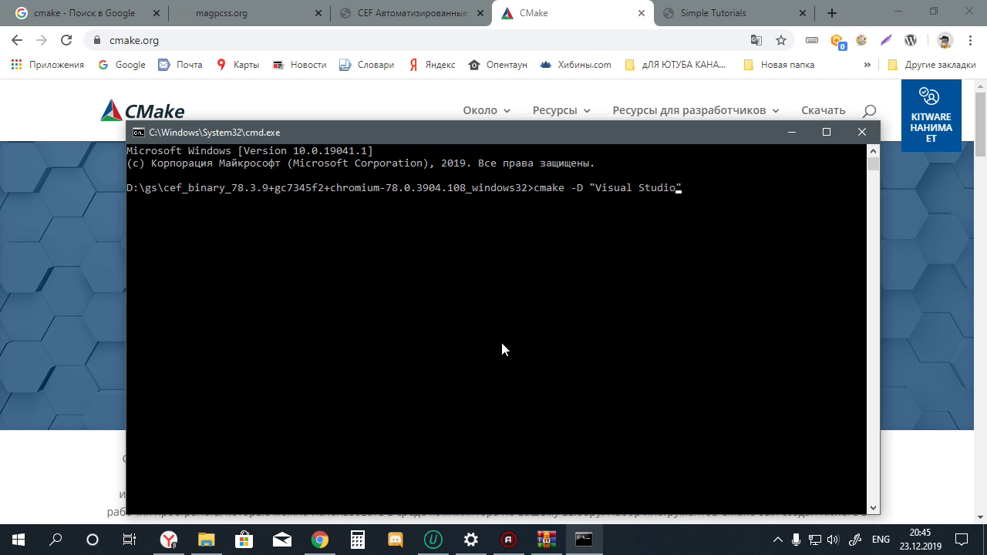
pyautogui.write(' 16')
pyautogui.press('End')
pyautogui.press('Return')
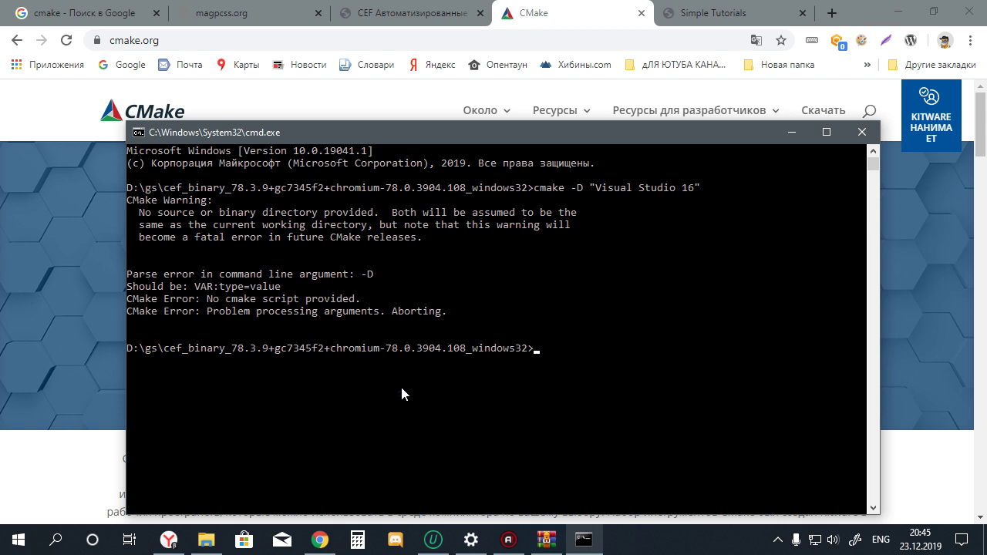
# Copy the earlier cmake -G "Visual Studio 16" line, paste it at the prompt and run it.
pyautogui.click(940, 316)
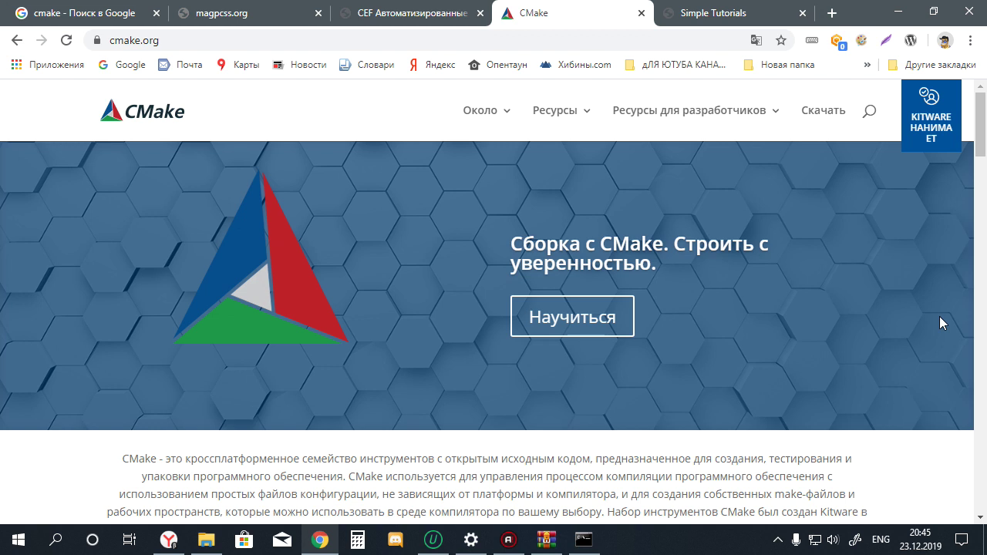
pyautogui.hotkey('ctrl', 'Tab')
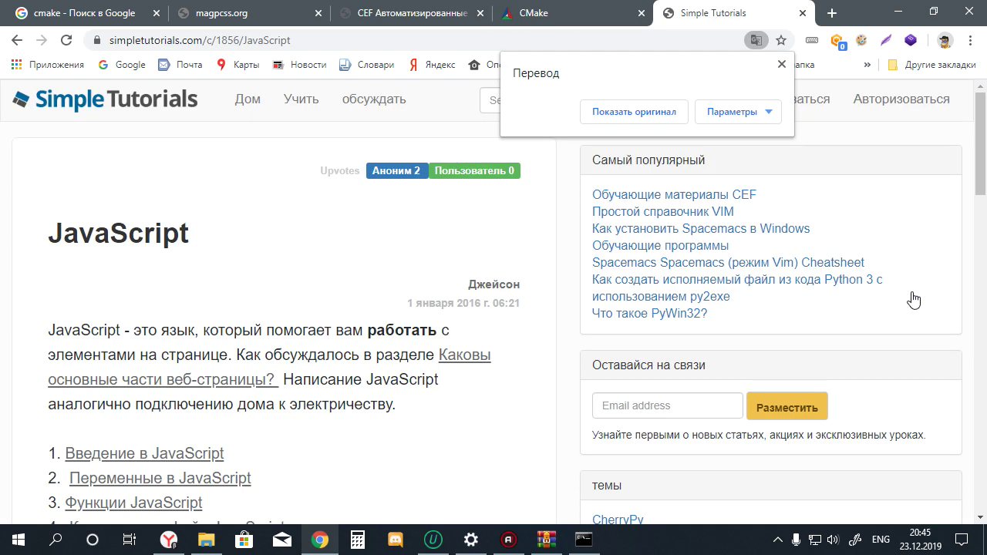
pyautogui.click(583, 540)
pyautogui.moveTo(703, 347); pyautogui.dragTo(533, 351)
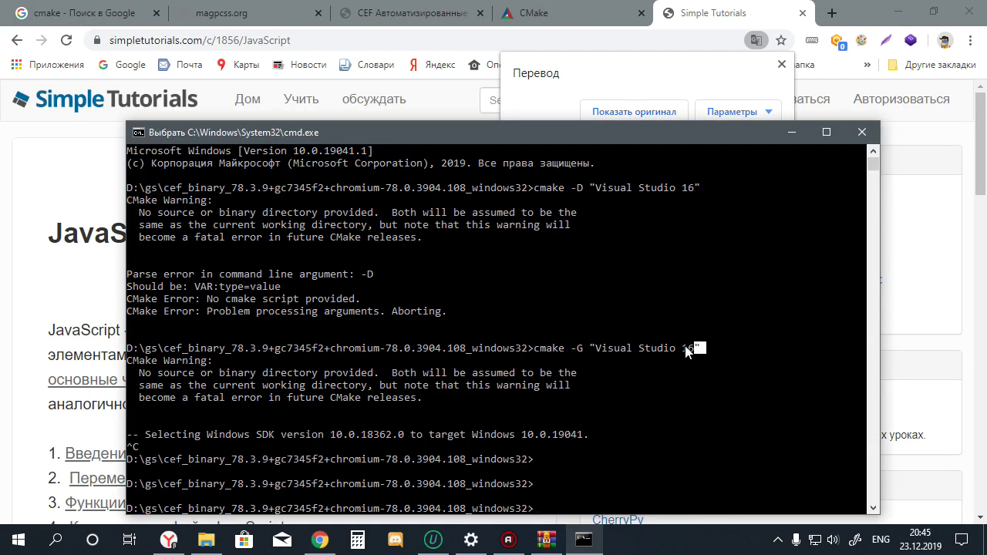
pyautogui.click(586, 352)
pyautogui.click(538, 351)
pyautogui.moveTo(538, 352); pyautogui.dragTo(703, 350)
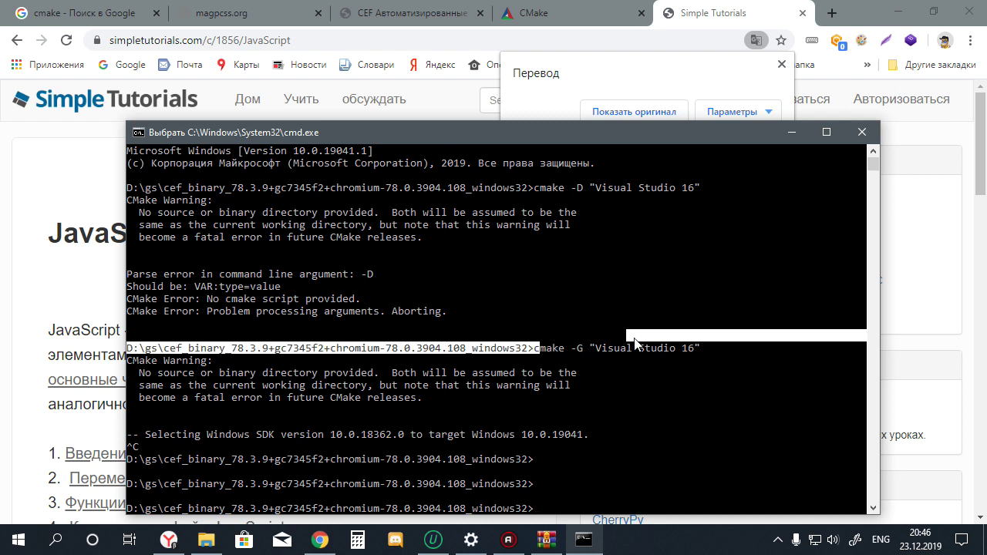
pyautogui.rightClick(702, 349)
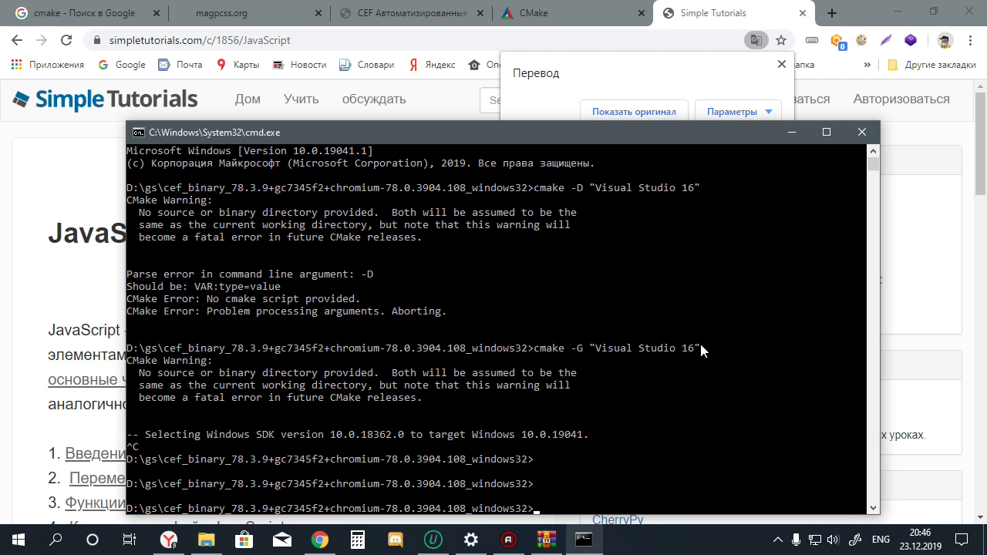
pyautogui.rightClick(698, 351)
pyautogui.press('Return')
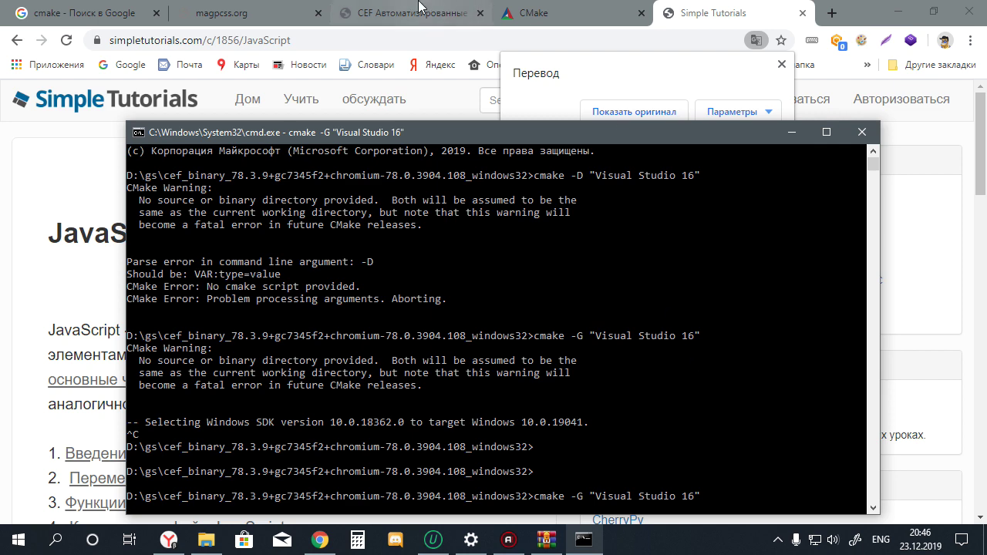
# Move the running console higher on screen and enlarge it up and to the left.
pyautogui.click(431, 13)
pyautogui.click(584, 539)
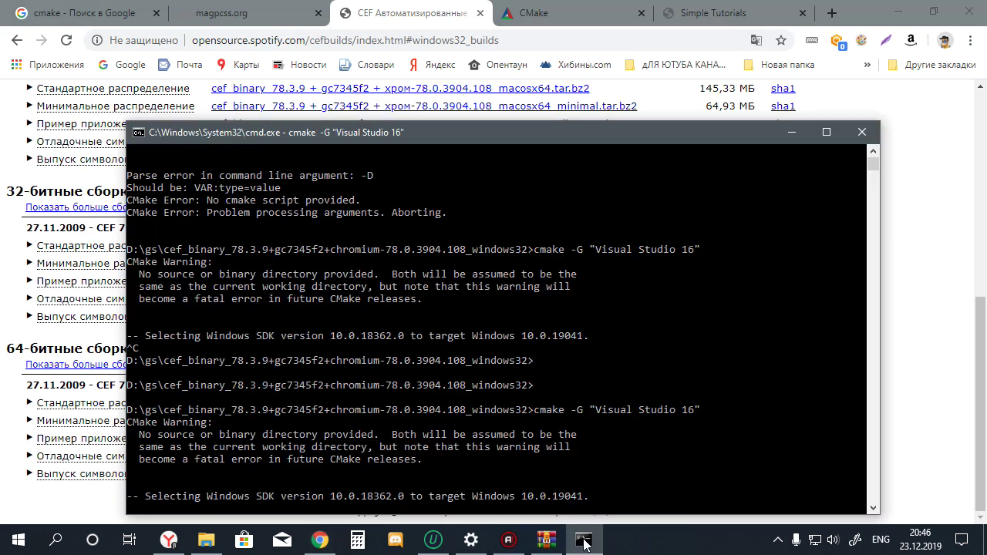
pyautogui.moveTo(475, 134); pyautogui.dragTo(478, 82)
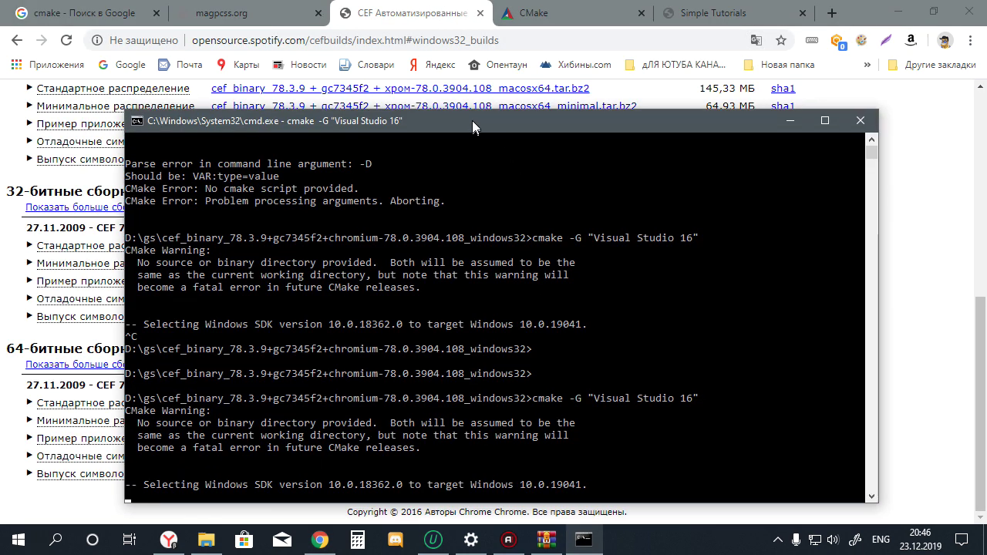
pyautogui.moveTo(135, 73); pyautogui.dragTo(39, 16)
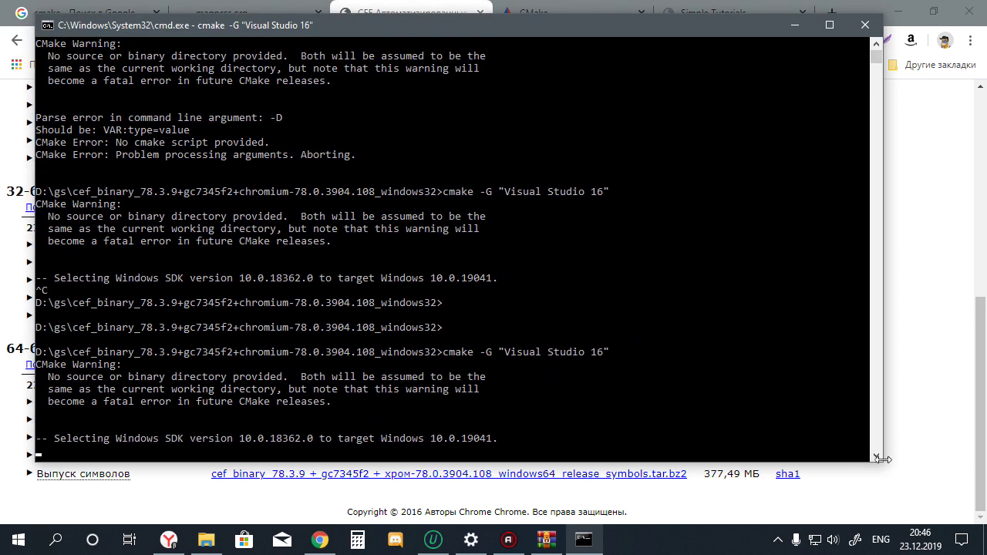
# Enlarge the console down and right, then show the CEF builds page while CMake runs.
pyautogui.moveTo(882, 459)
pyautogui.mouseDown()
pyautogui.moveTo(918, 486)
pyautogui.moveTo(956, 496)
pyautogui.mouseUp()
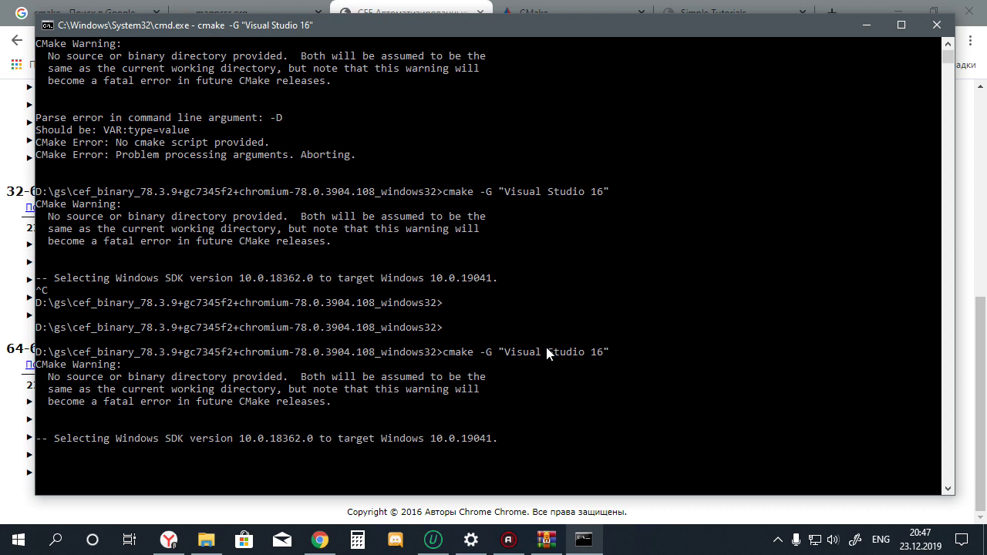
pyautogui.click(980, 324)
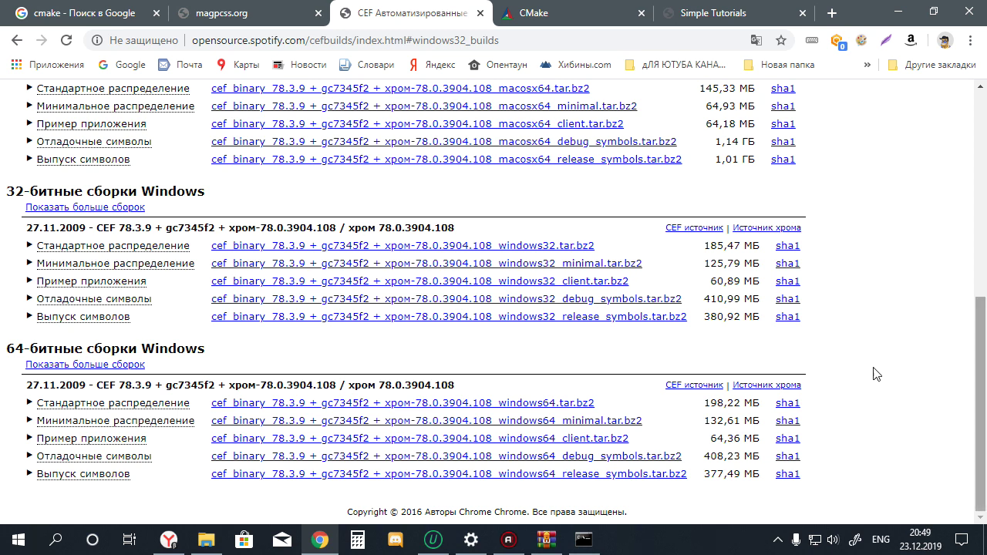
# Restore the console and select the 'Build files have been written to' line confirming CMake finished.
pyautogui.click(597, 549)
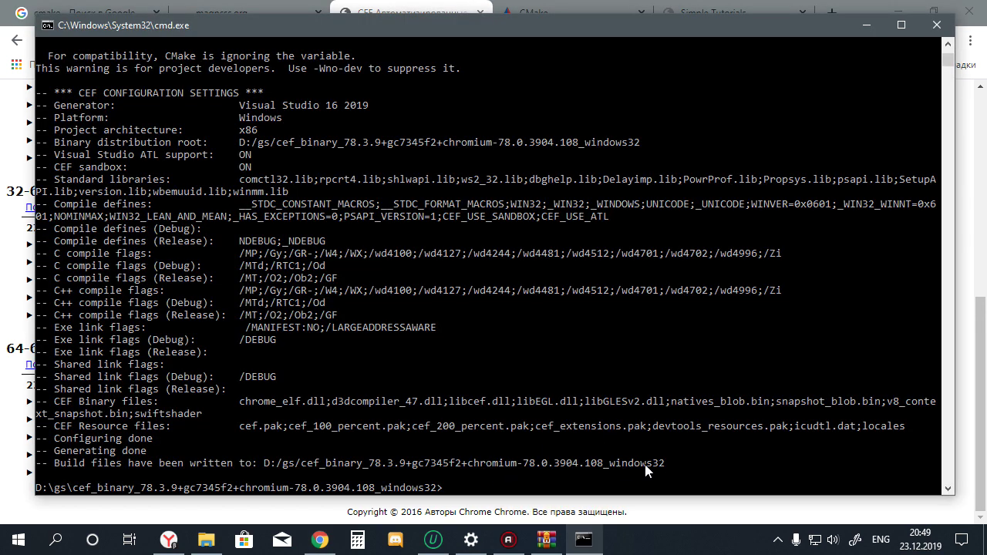
pyautogui.moveTo(666, 466)
pyautogui.mouseDown()
pyautogui.moveTo(280, 459)
pyautogui.moveTo(30, 139)
pyautogui.moveTo(40, 417)
pyautogui.moveTo(262, 481)
pyautogui.mouseUp()
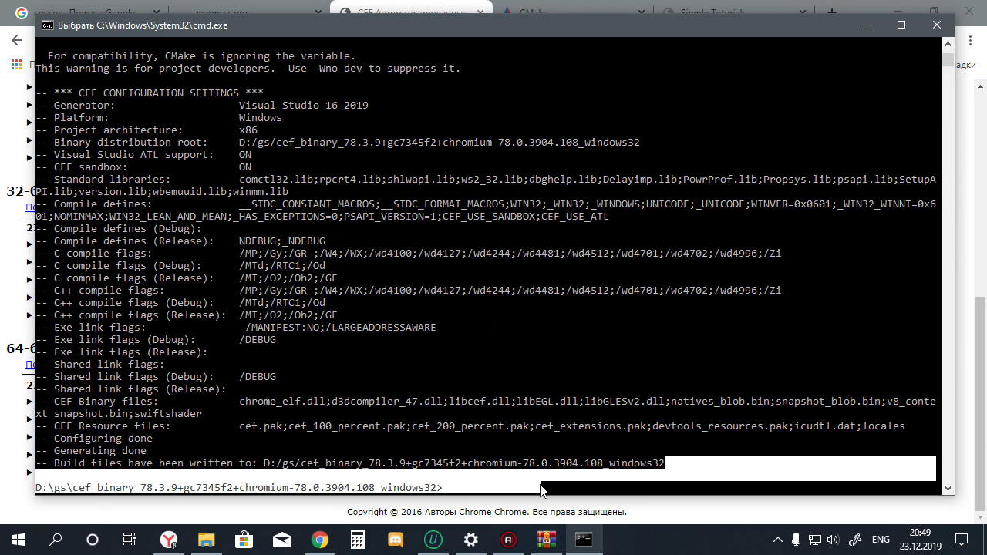
# Bring the cef_binary folder's Explorer window forward and open the newly generated cef.sln.
pyautogui.moveTo(225, 524)
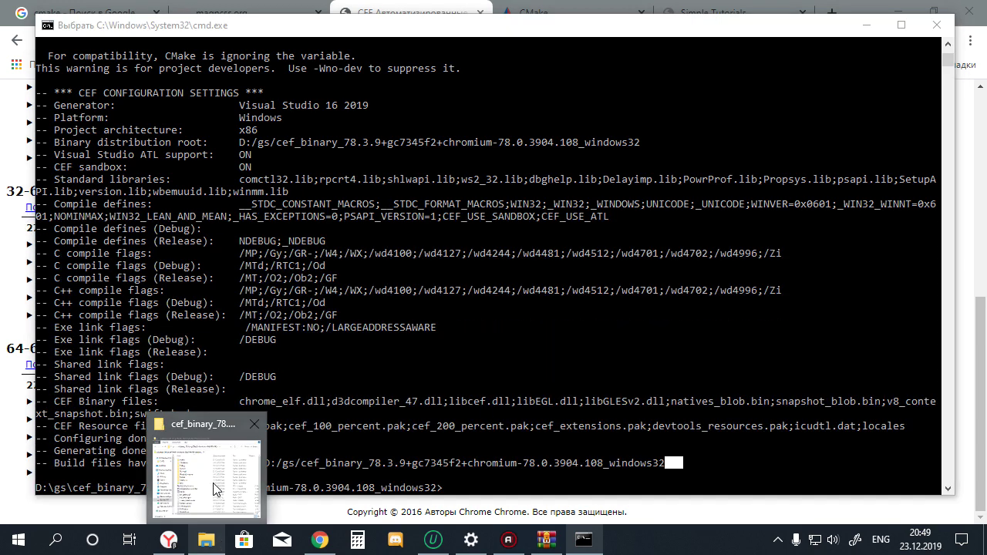
pyautogui.click(217, 488)
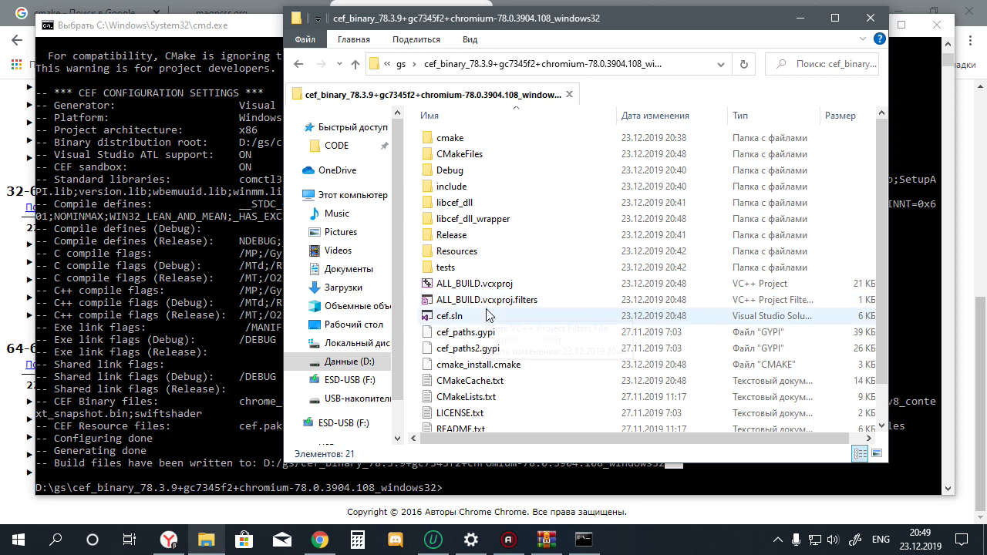
pyautogui.doubleClick(487, 316)
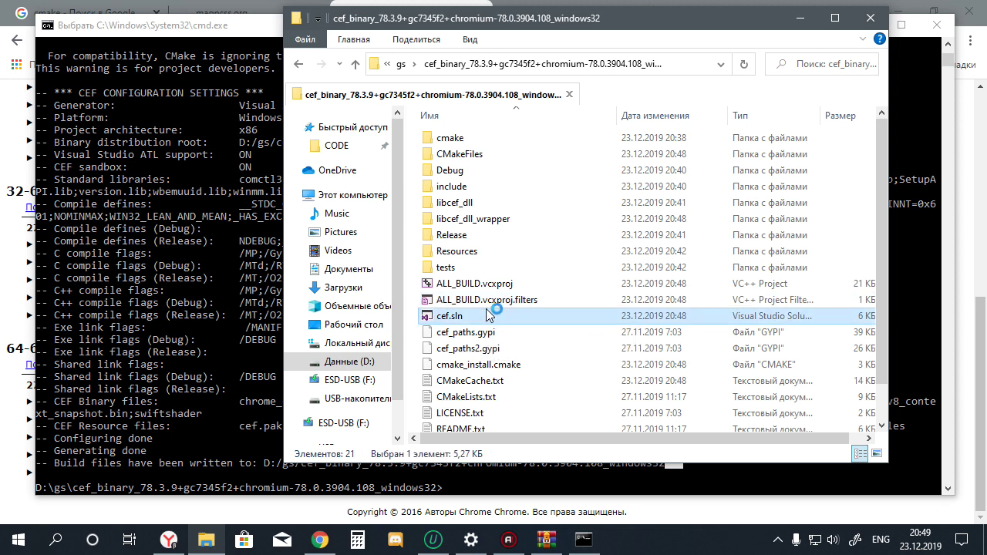